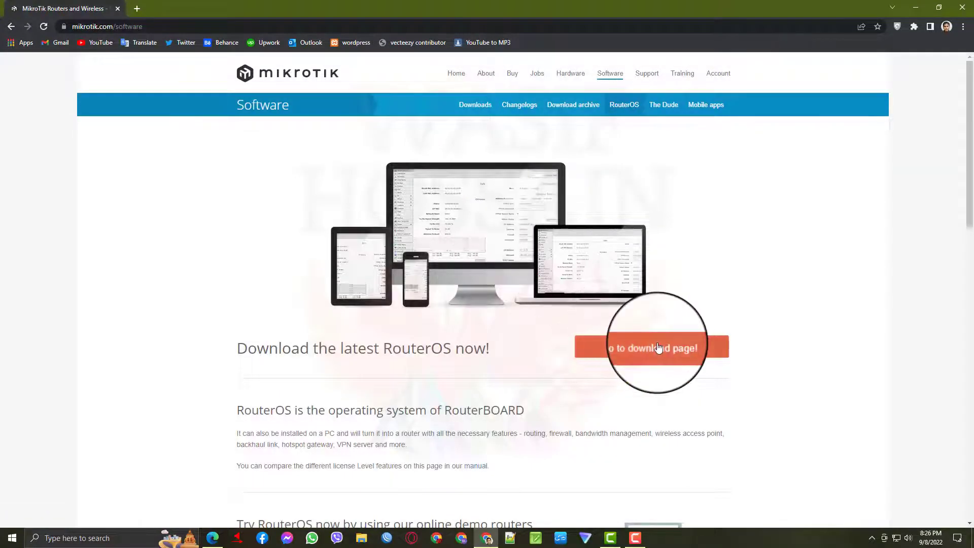
- Open the RouterOS download page and download the x86 CD Image of RouterOS 7.5 Stable
{"action": "left_click", "coordinate": [658, 347]}
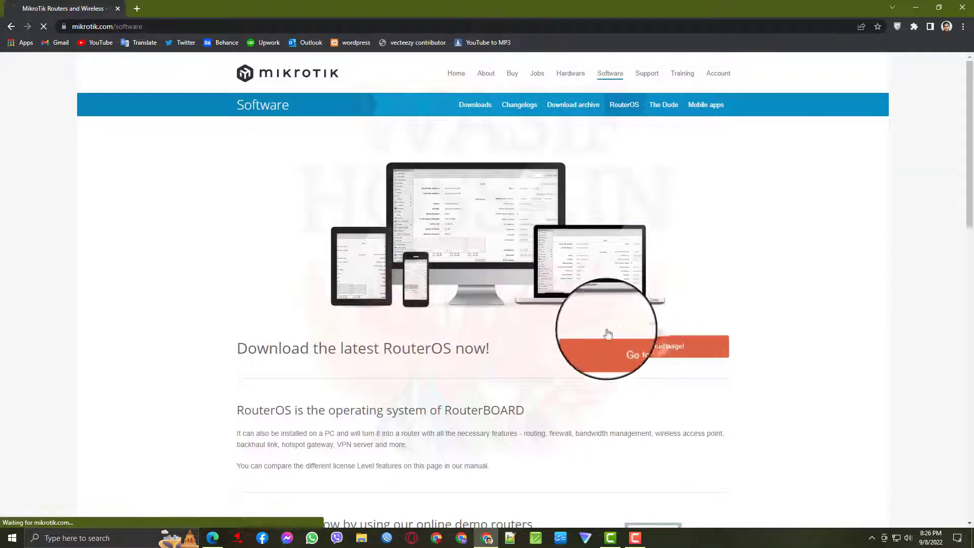
{"action": "scroll", "coordinate": [302, 246], "scroll_direction": "down", "scroll_amount": 6}
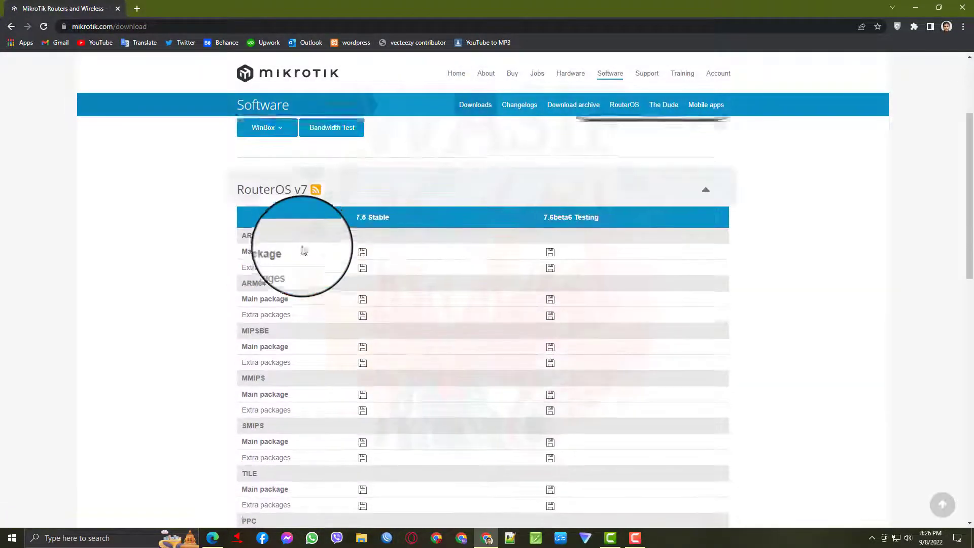
{"action": "scroll", "coordinate": [304, 249], "scroll_direction": "down", "scroll_amount": 4}
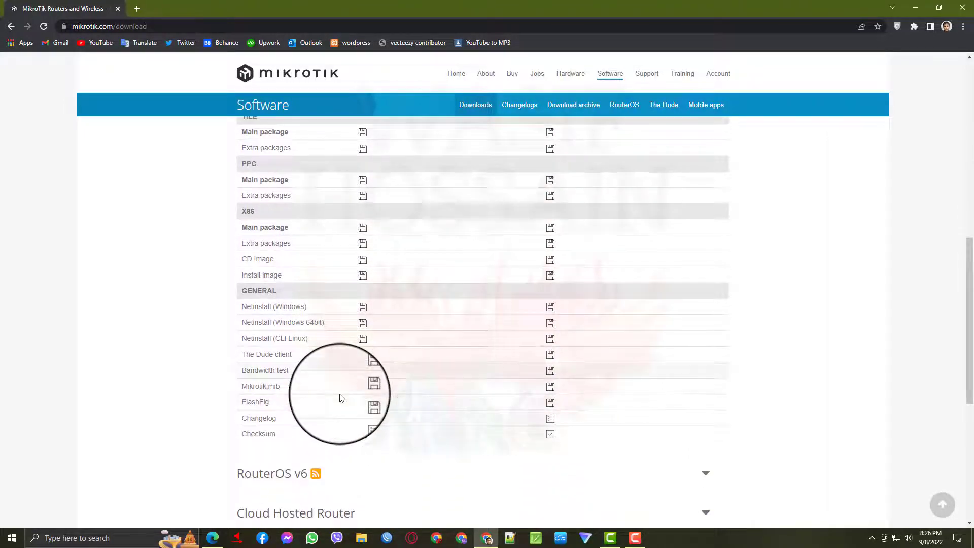
{"action": "left_click", "coordinate": [362, 261]}
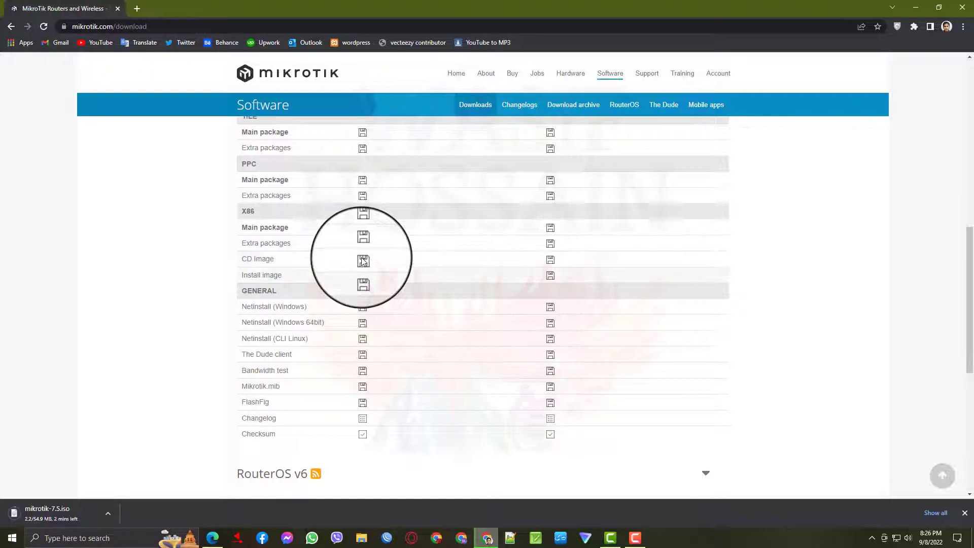
- Search the web for "vmware free download" and download Workstation 16.0 Player for Windows from the VMware site
{"action": "left_click", "coordinate": [270, 27]}
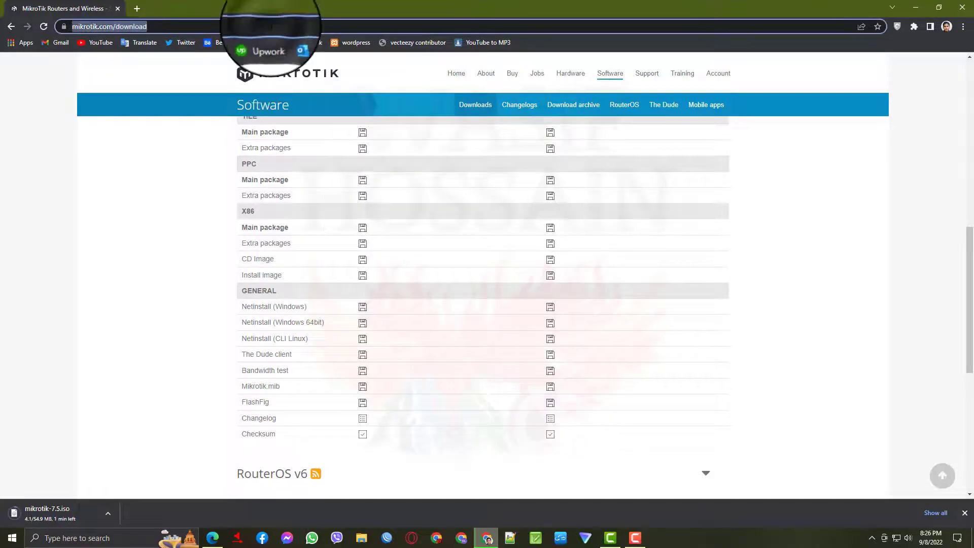
{"action": "type", "text": "vmware free download"}
{"action": "key", "text": "Return"}
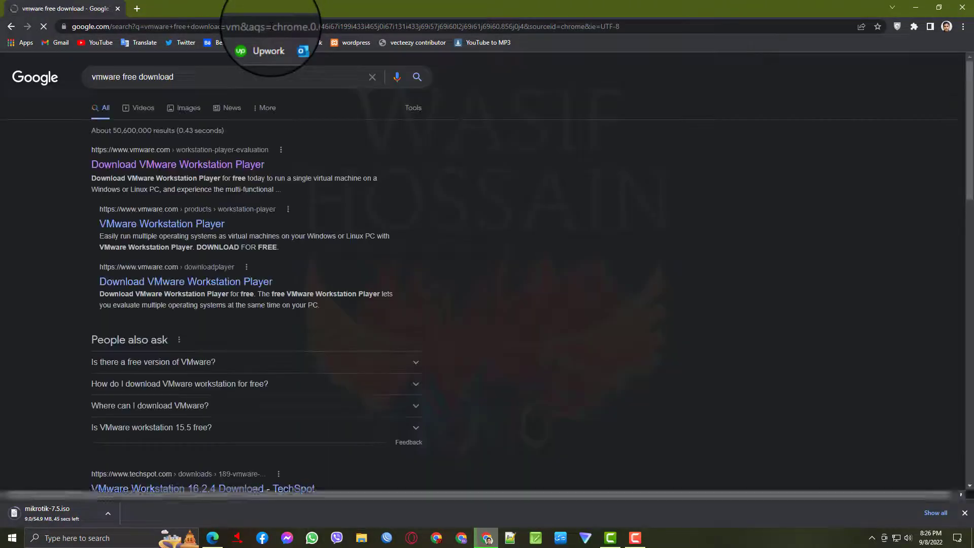
{"action": "left_click", "coordinate": [176, 165]}
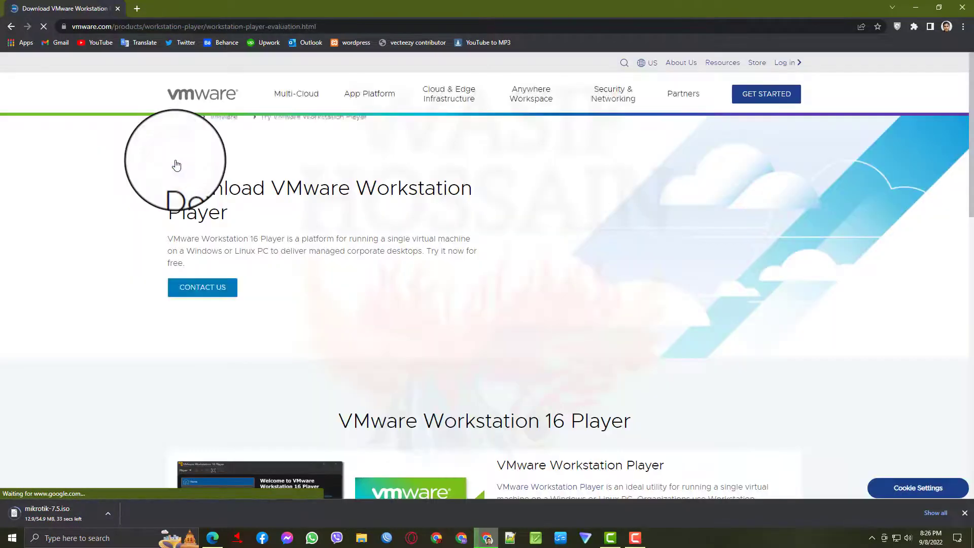
{"action": "scroll", "coordinate": [176, 165], "scroll_direction": "down", "scroll_amount": 7}
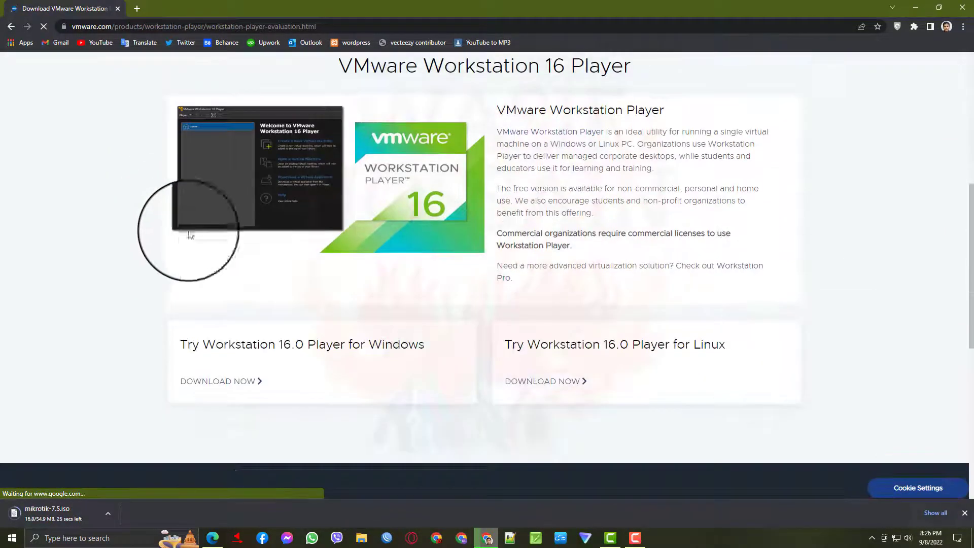
{"action": "left_click", "coordinate": [217, 382]}
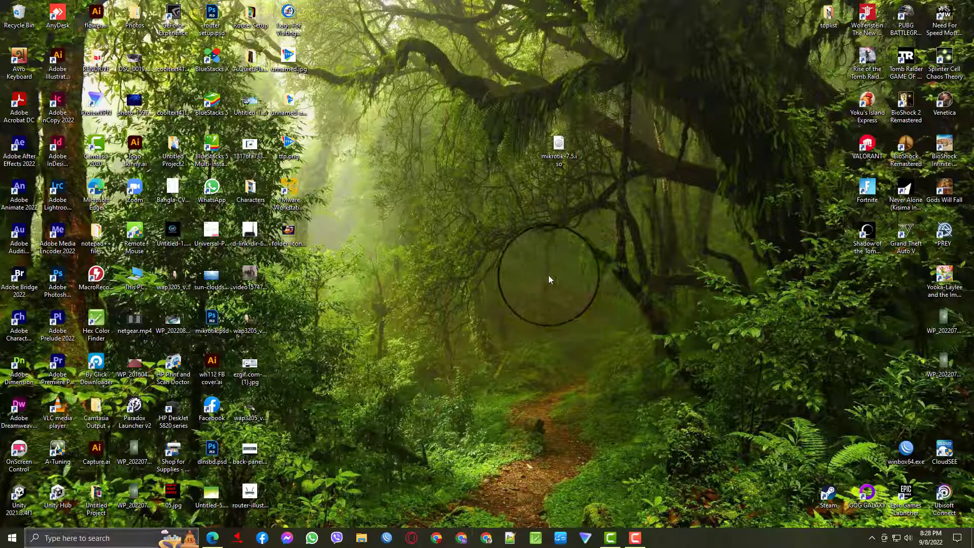
- Launch VMware Workstation 16 Player and start a new virtual machine using mikrotik-7.5.iso from the Desktop as its installer image
{"action": "left_click", "coordinate": [298, 198]}
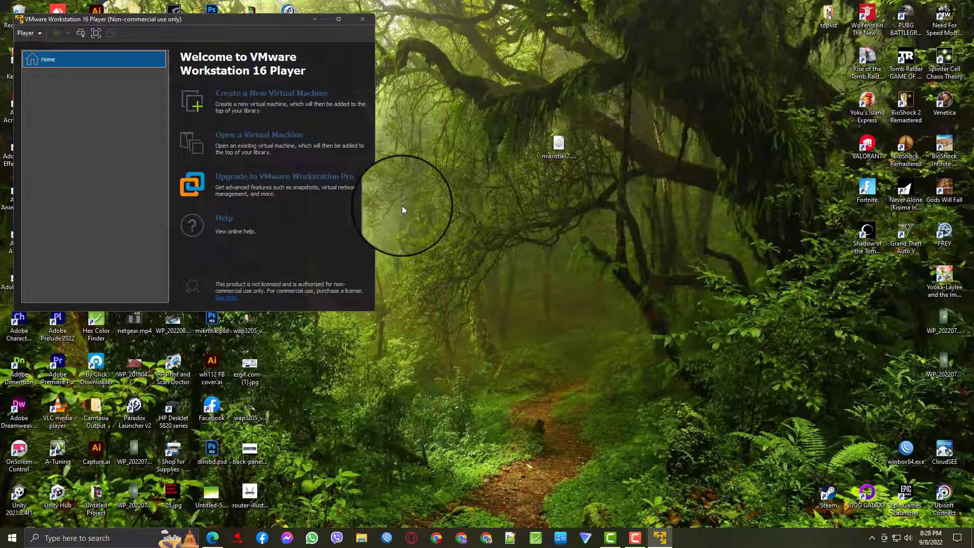
{"action": "left_click", "coordinate": [200, 105]}
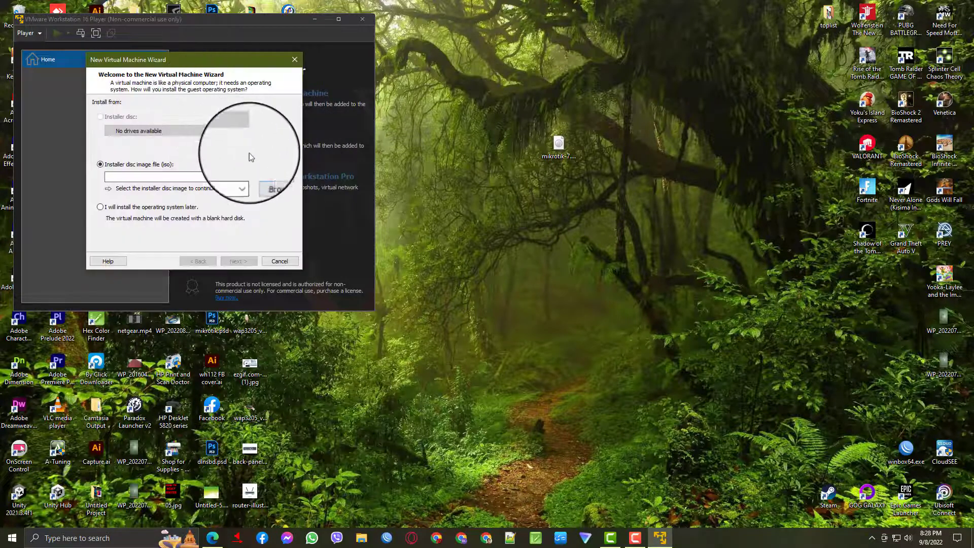
{"action": "left_click", "coordinate": [271, 178]}
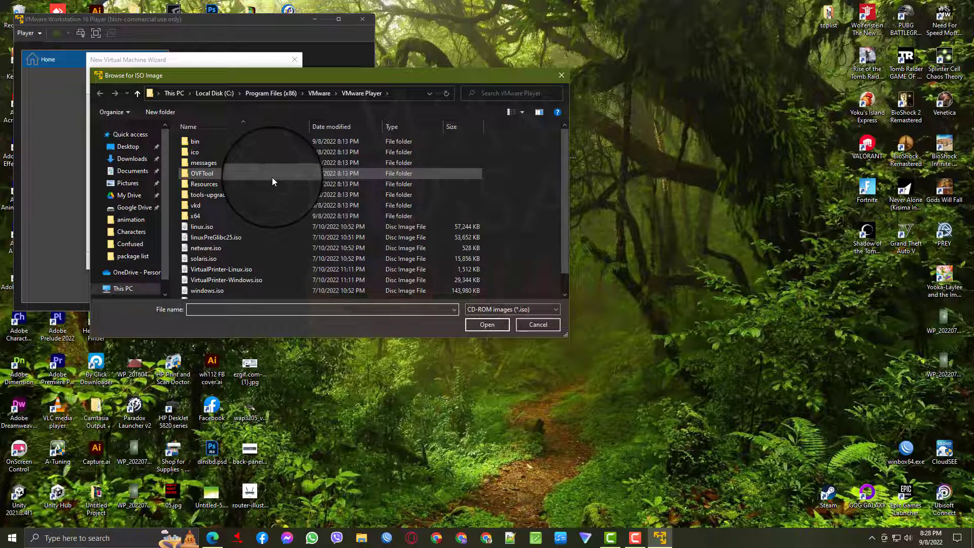
{"action": "left_click", "coordinate": [127, 146]}
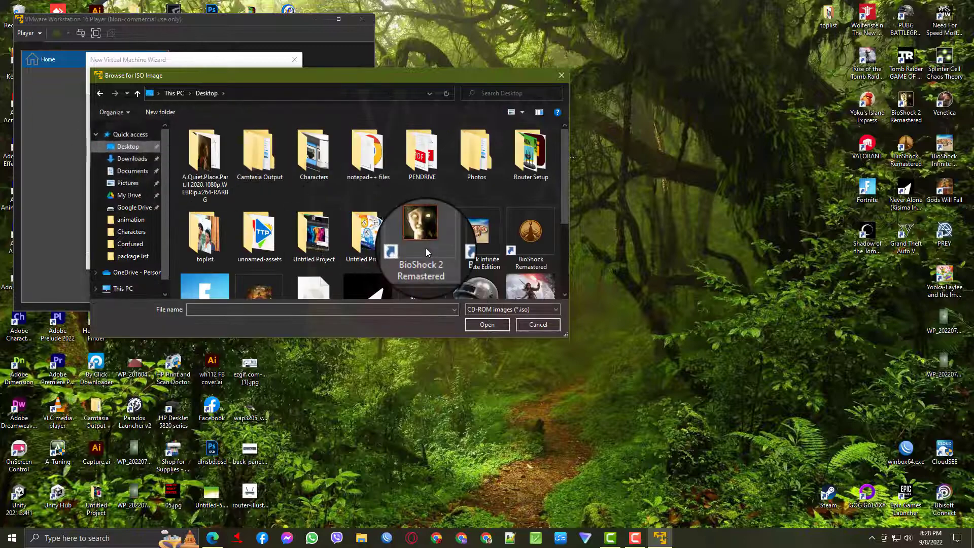
{"action": "scroll", "coordinate": [425, 248], "scroll_direction": "down", "scroll_amount": 2}
{"action": "double_click", "coordinate": [311, 253]}
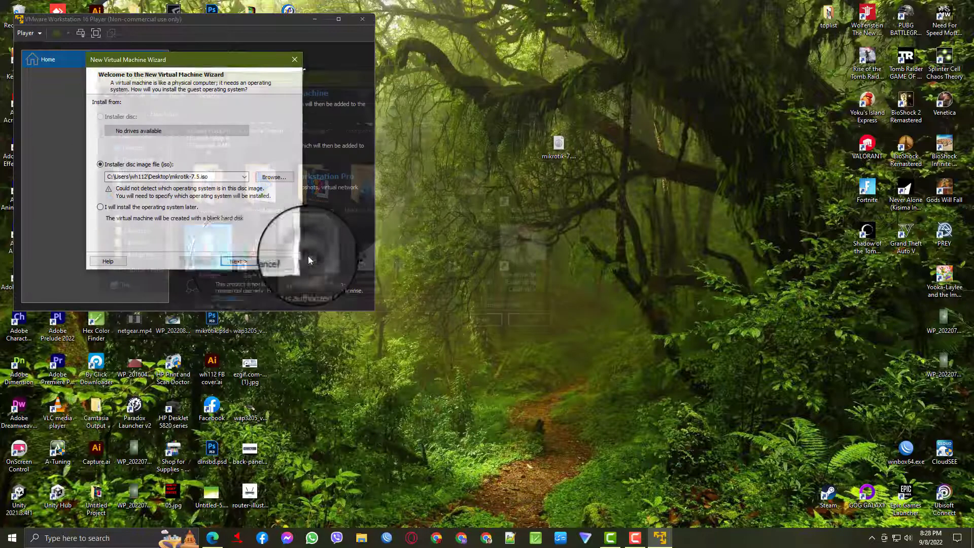
{"action": "left_click", "coordinate": [240, 261]}
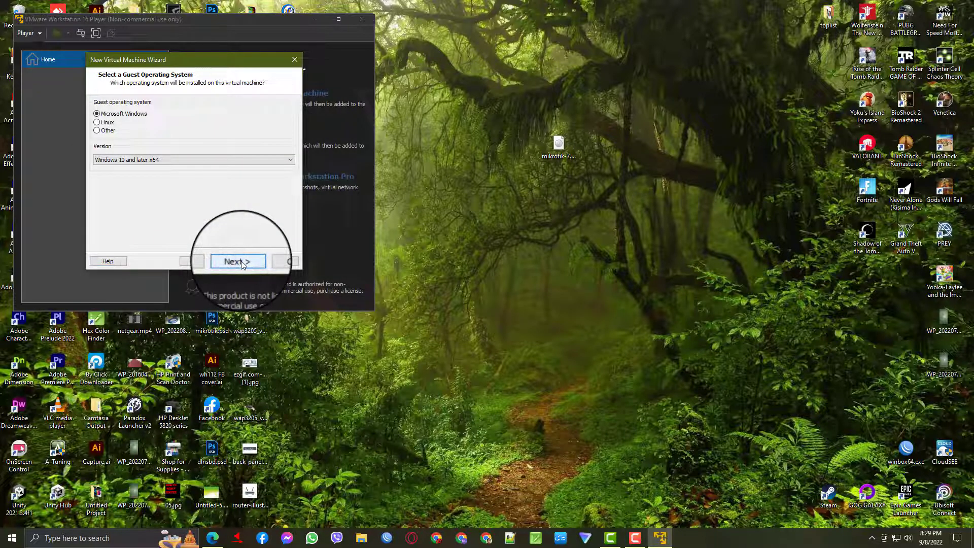
- Create the virtual machine as a Linux Ubuntu guest named mikrotik with a 20 GB disk split into multiple files
{"action": "left_click", "coordinate": [104, 122]}
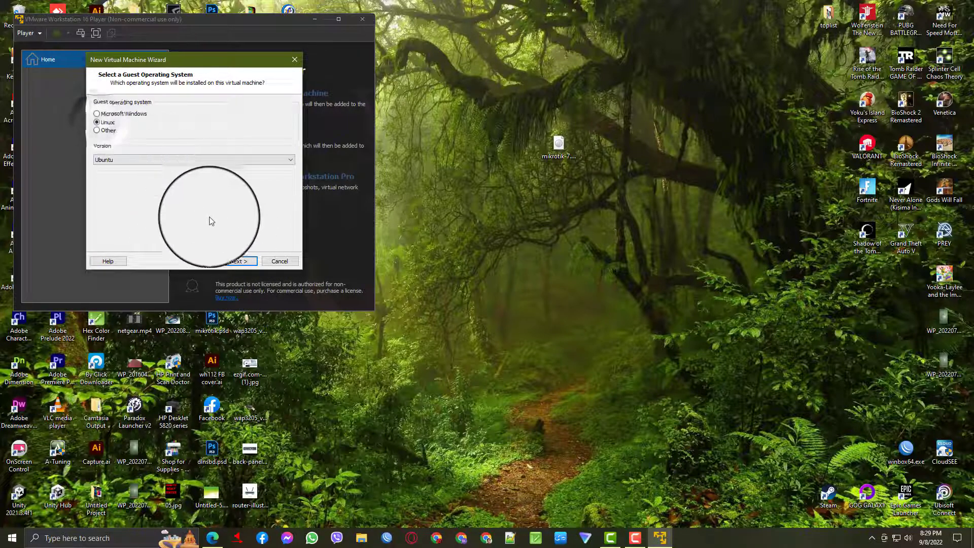
{"action": "left_click", "coordinate": [239, 261]}
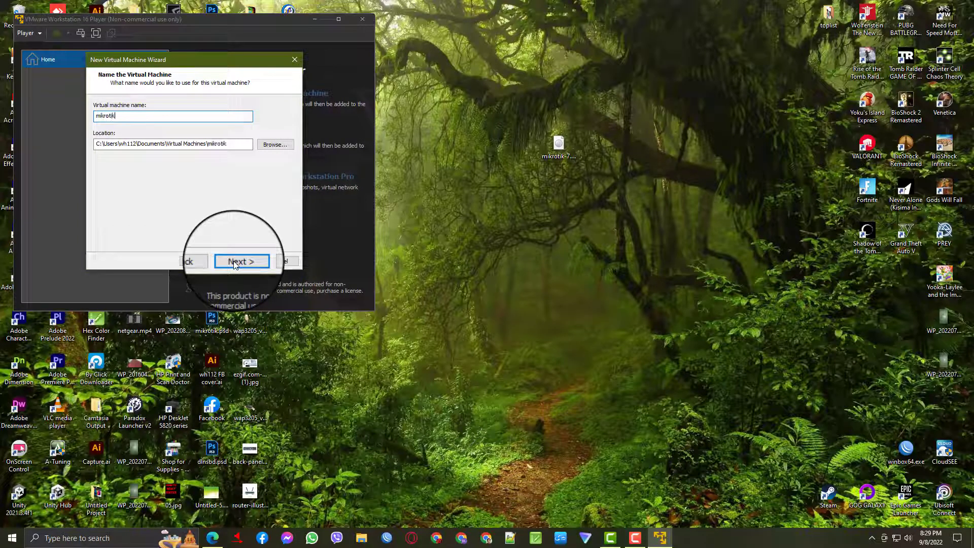
{"action": "left_click", "coordinate": [240, 261]}
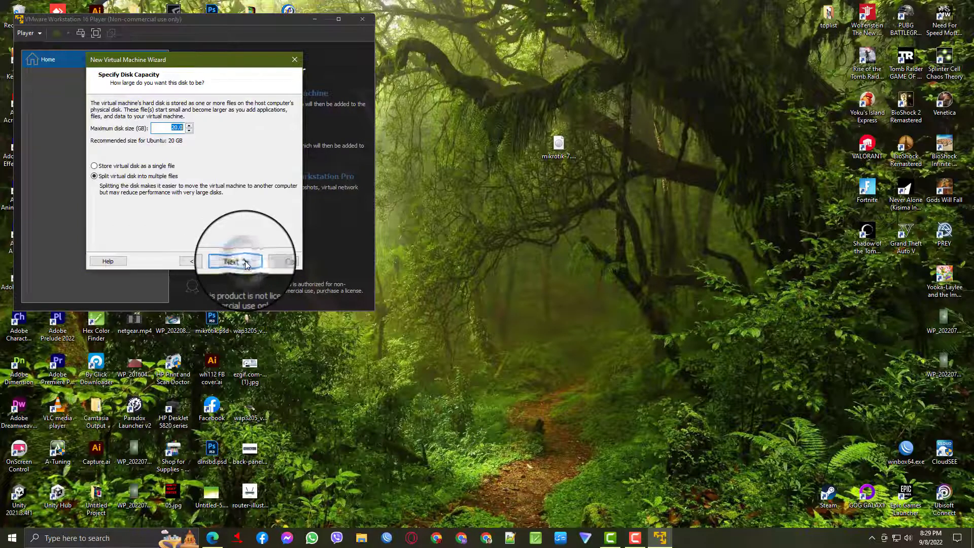
{"action": "left_click", "coordinate": [244, 263]}
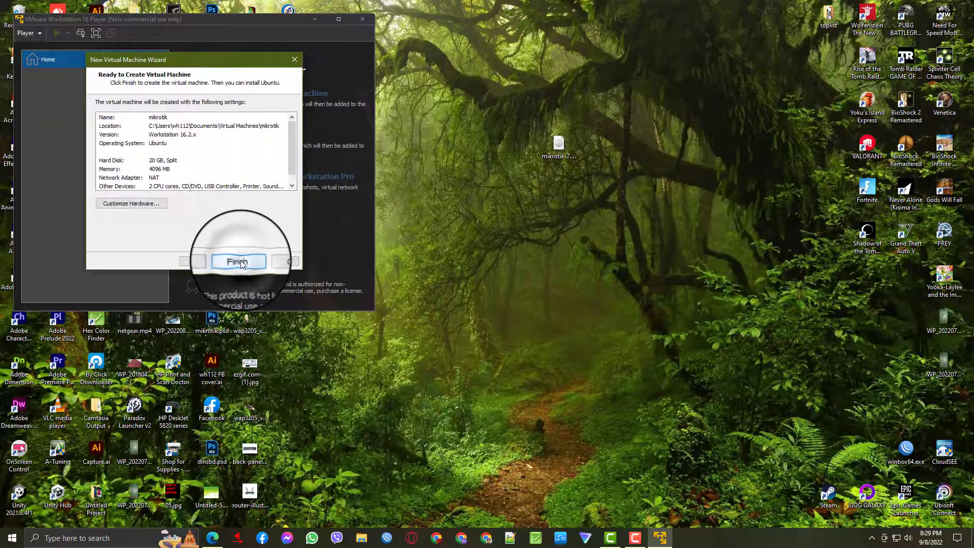
{"action": "left_click", "coordinate": [238, 261]}
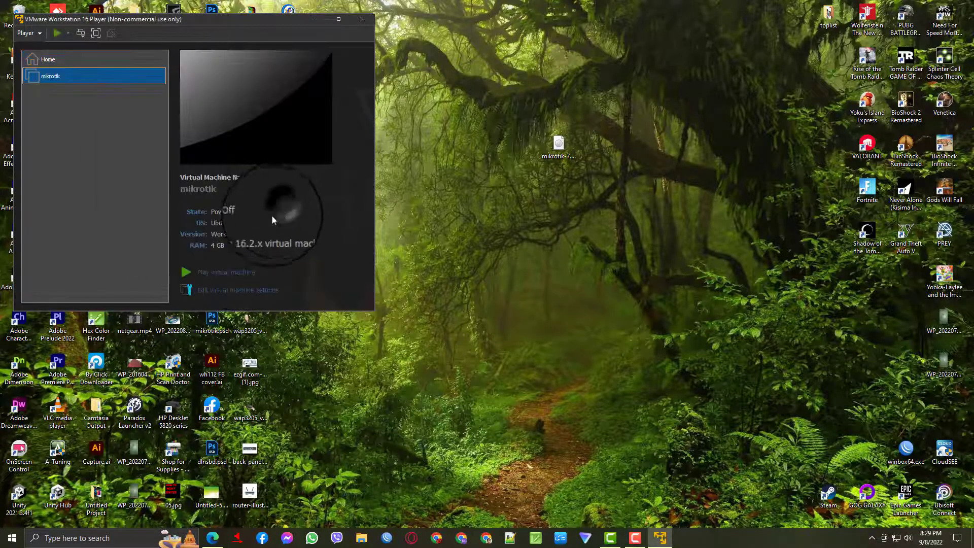
- Power on the mikrotik virtual machine, install RouterOS locally with the system package, accept erasing the disk, and reboot
{"action": "left_click", "coordinate": [213, 274]}
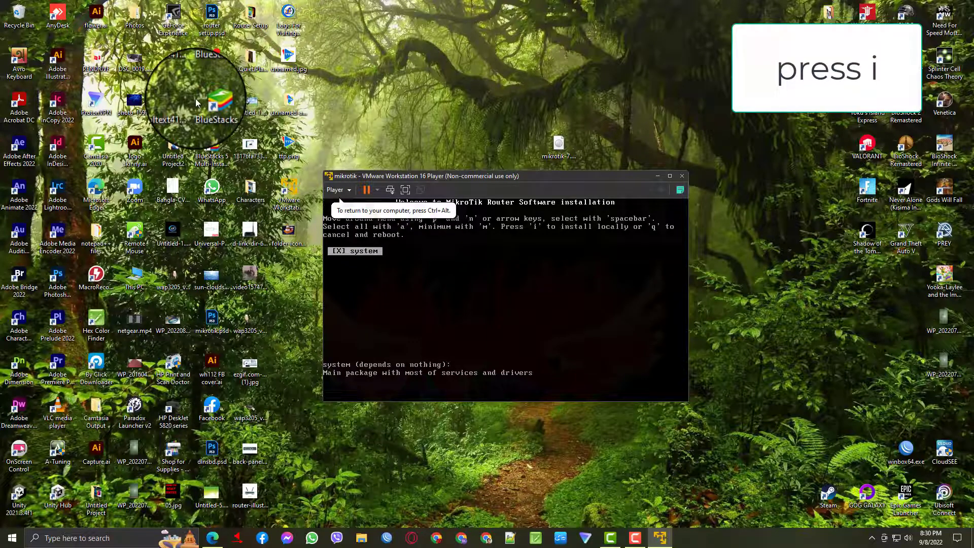
{"action": "key", "text": "i"}
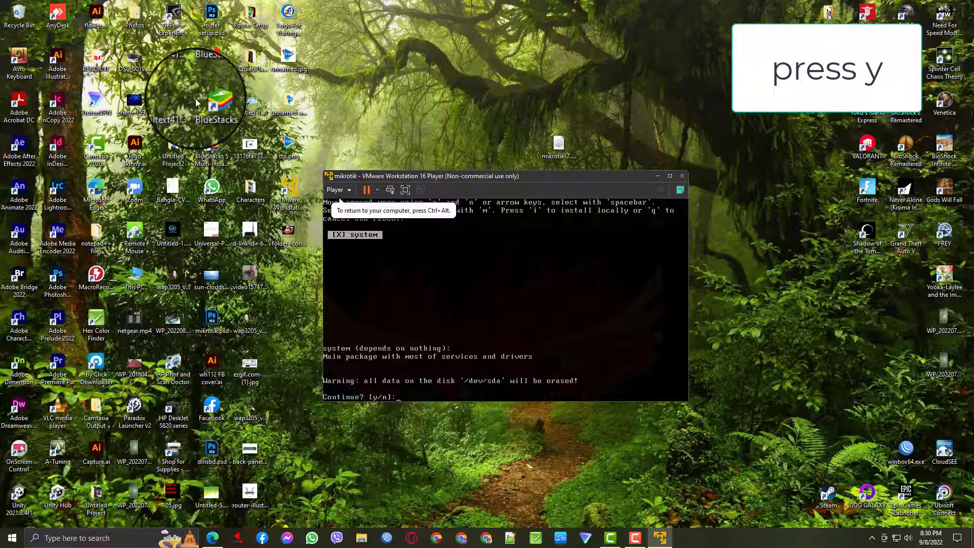
{"action": "type", "text": "y"}
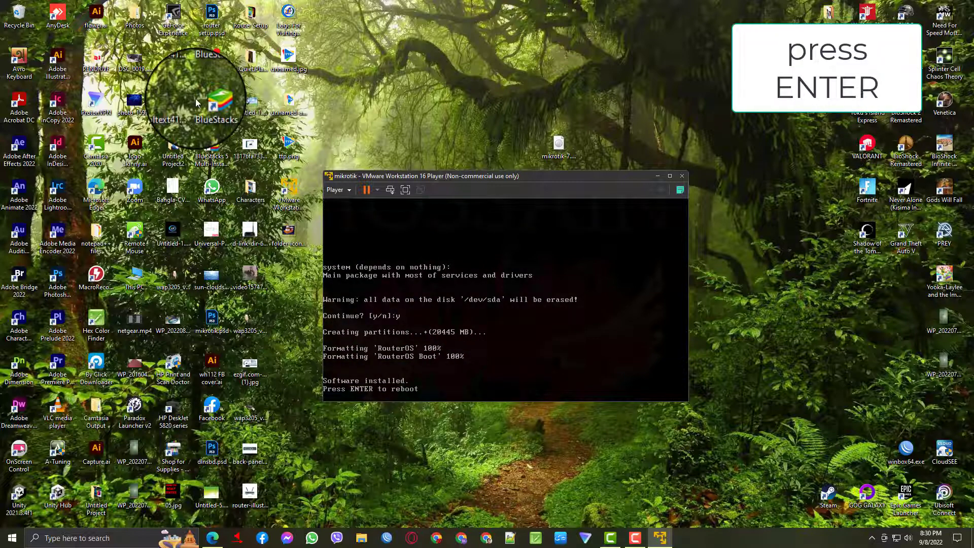
{"action": "key", "text": "Return"}
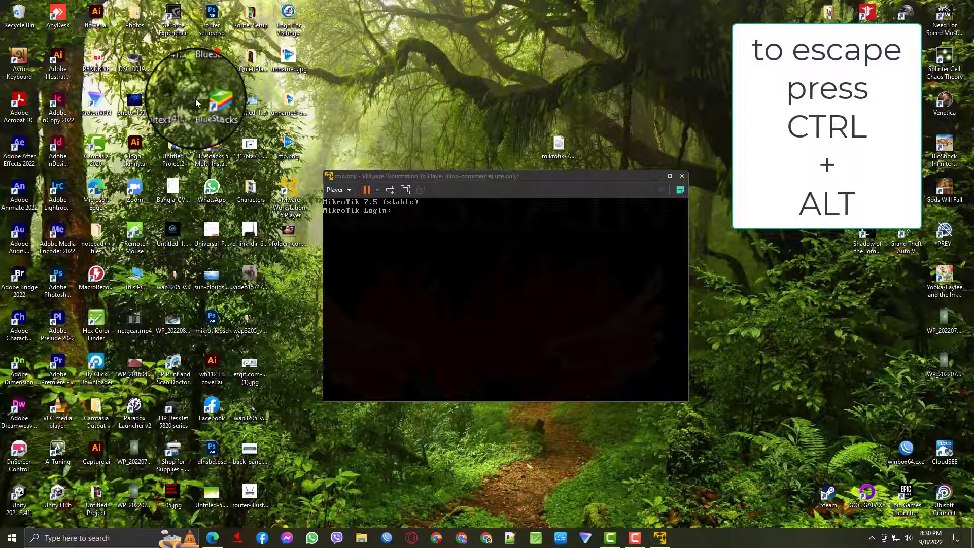
{"action": "right_click", "coordinate": [760, 263]}
{"action": "left_click", "coordinate": [772, 291]}
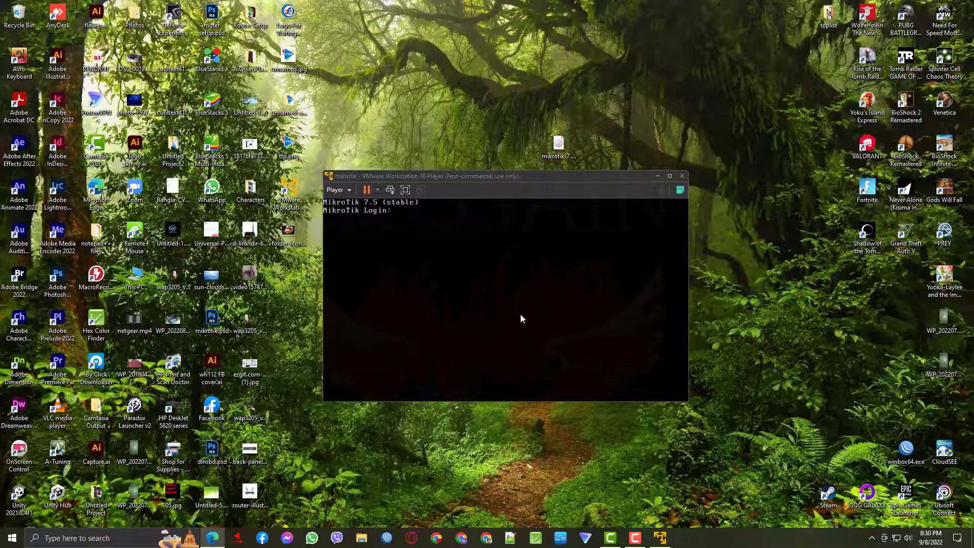
- Switch to Chrome, search for "winbox" and open the MikroTik software download page
{"action": "left_click", "coordinate": [486, 537]}
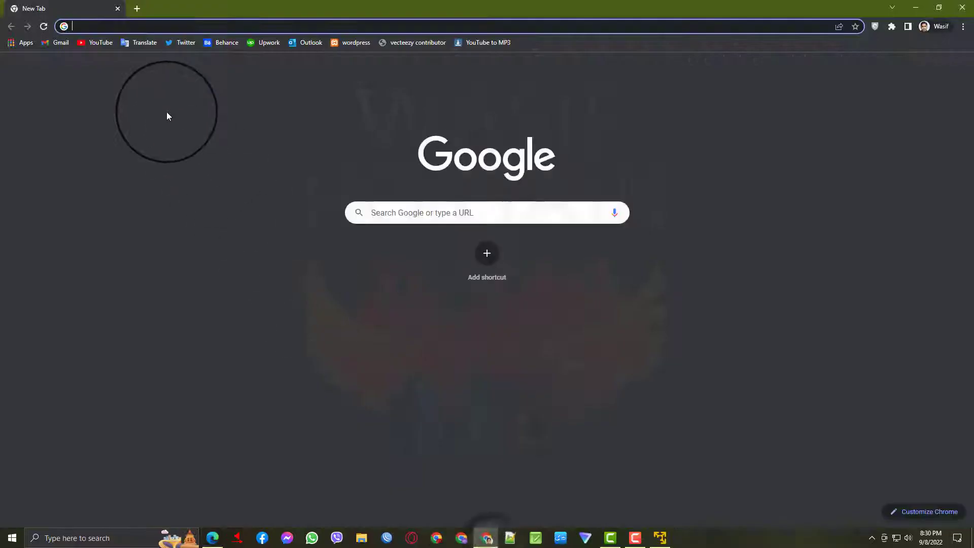
{"action": "type", "text": "wind"}
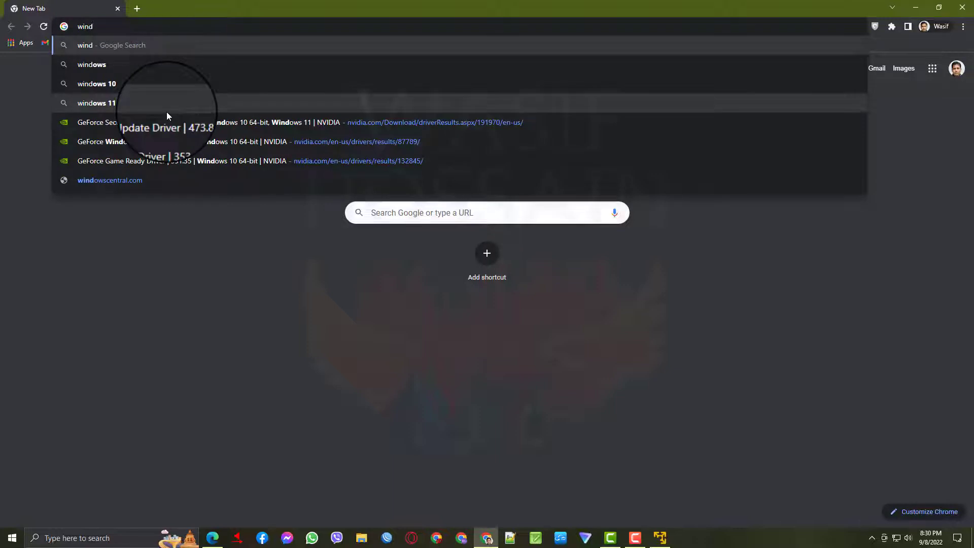
{"action": "key", "text": "BackSpace"}
{"action": "type", "text": "box"}
{"action": "key", "text": "Return"}
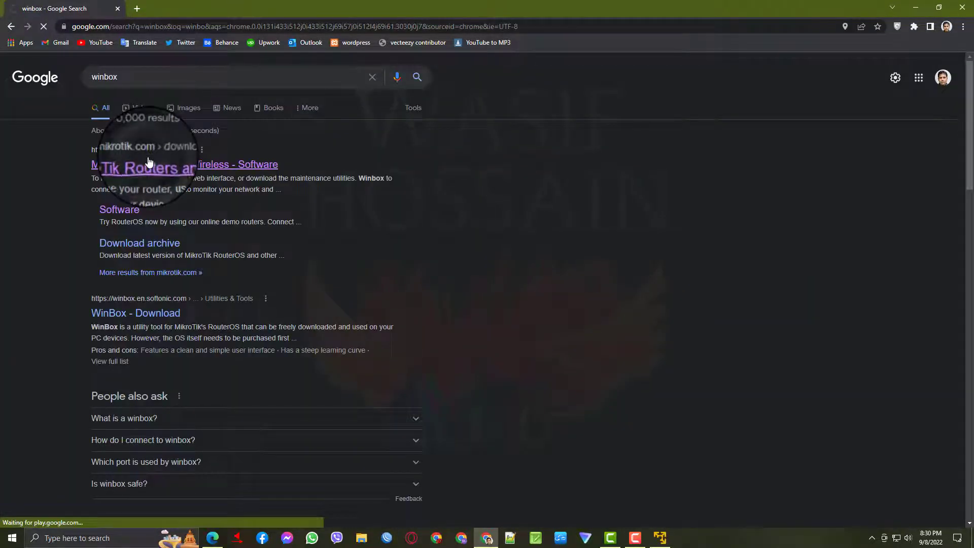
{"action": "left_click", "coordinate": [148, 162]}
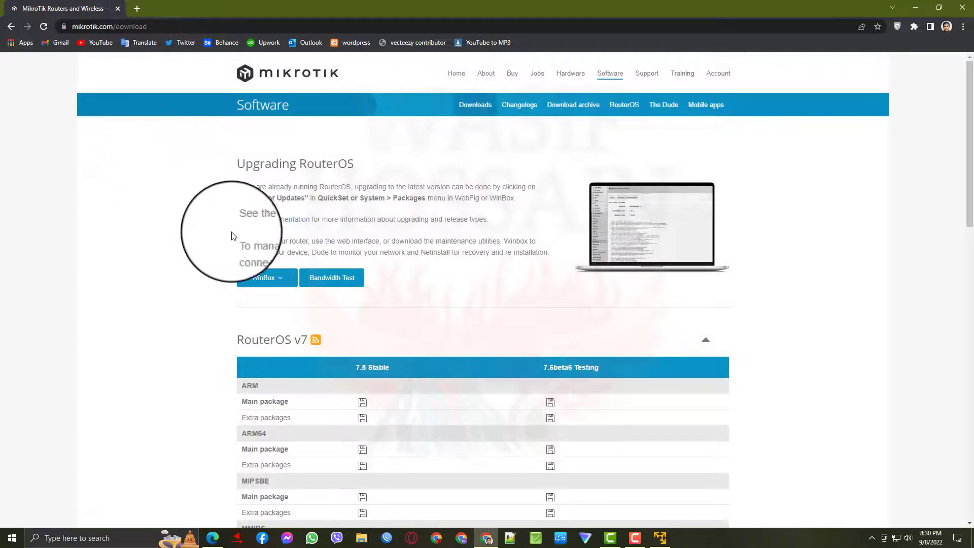
- Download the 64-bit version of WinBox 3.37 and launch winbox64.exe
{"action": "left_click", "coordinate": [280, 278]}
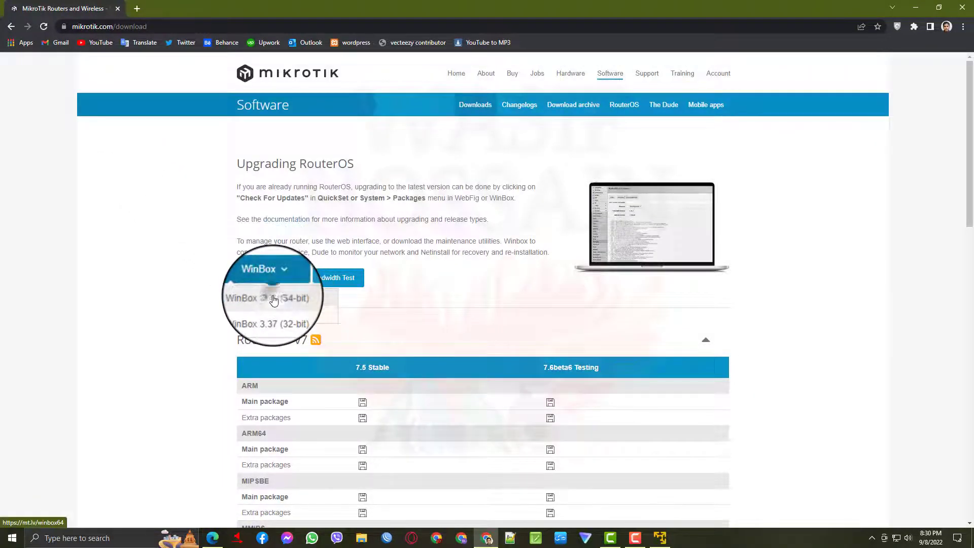
{"action": "left_click", "coordinate": [274, 299]}
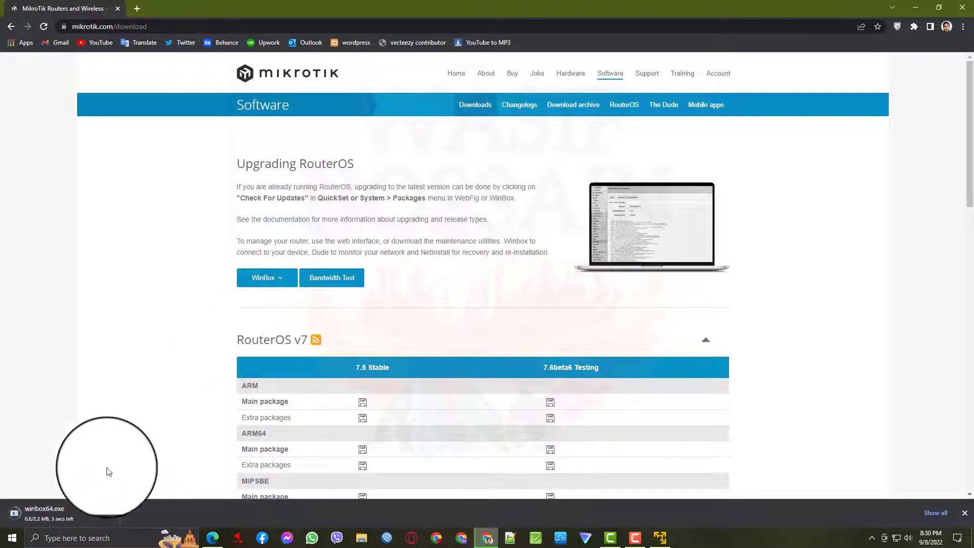
{"action": "left_click", "coordinate": [70, 505]}
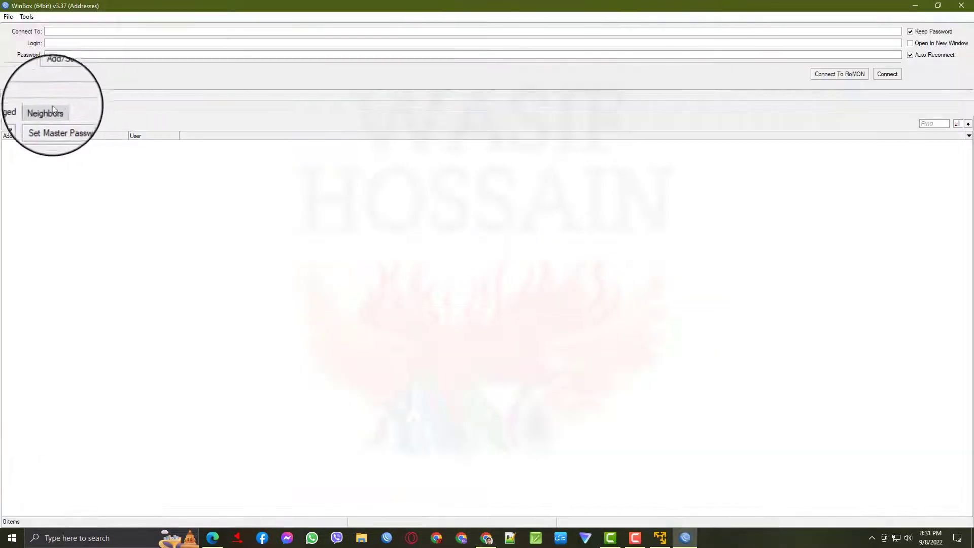
- Select the MikroTik router among the discovered neighbors and connect to its MAC address with the login admin and a blank password
{"action": "left_click", "coordinate": [53, 109]}
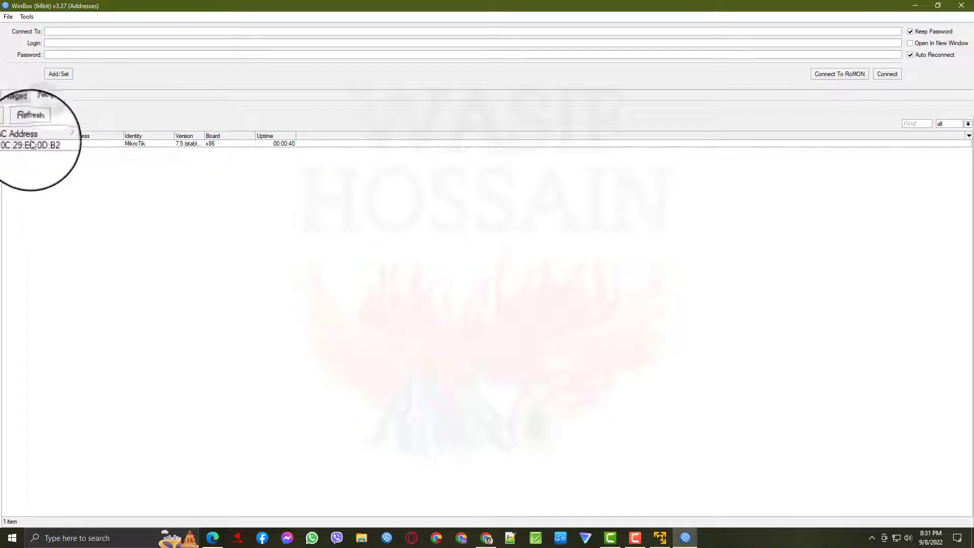
{"action": "left_click", "coordinate": [30, 145]}
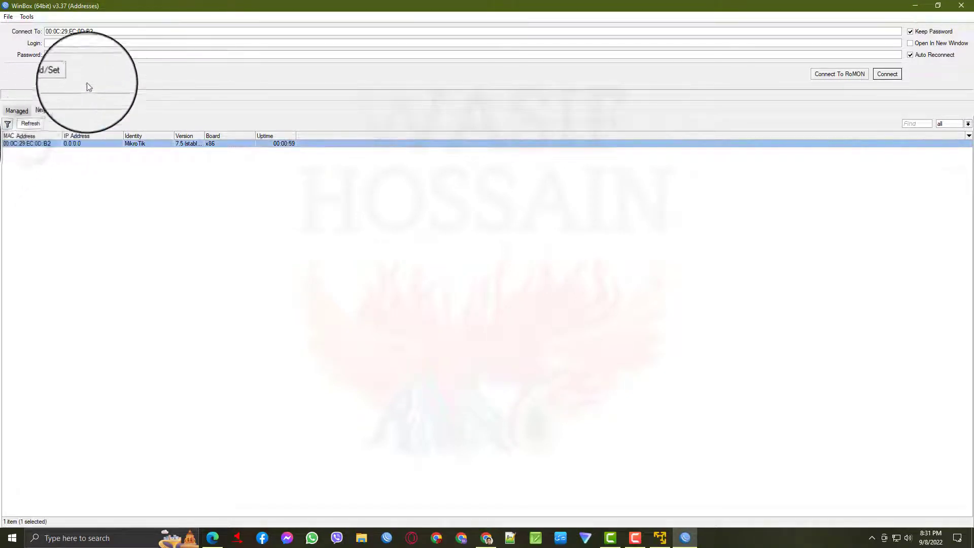
{"action": "left_click", "coordinate": [77, 44]}
{"action": "type", "text": "admin"}
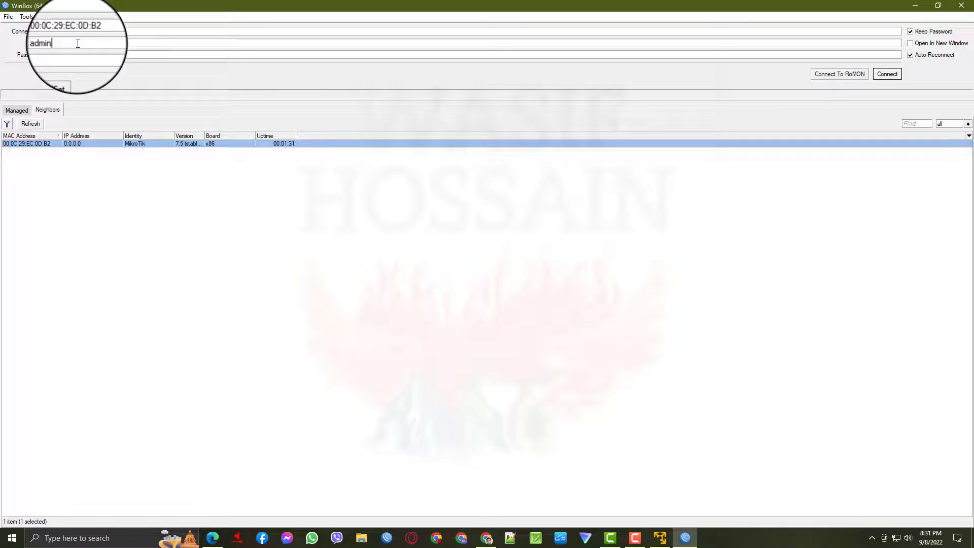
{"action": "key", "text": "Return"}
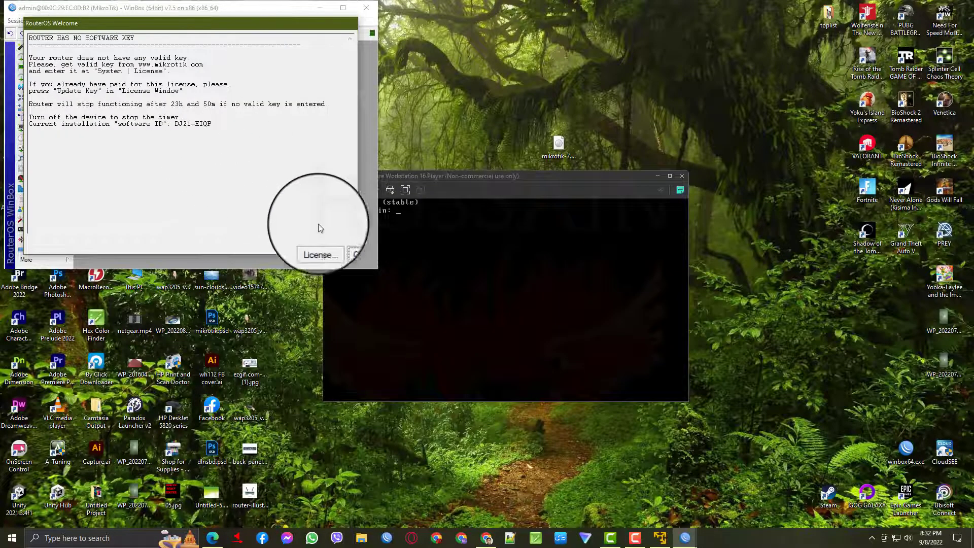
- Dismiss the missing software key notice, the VMware Tools reminder and the expired-password dialog without changing the password
{"action": "left_click", "coordinate": [345, 244]}
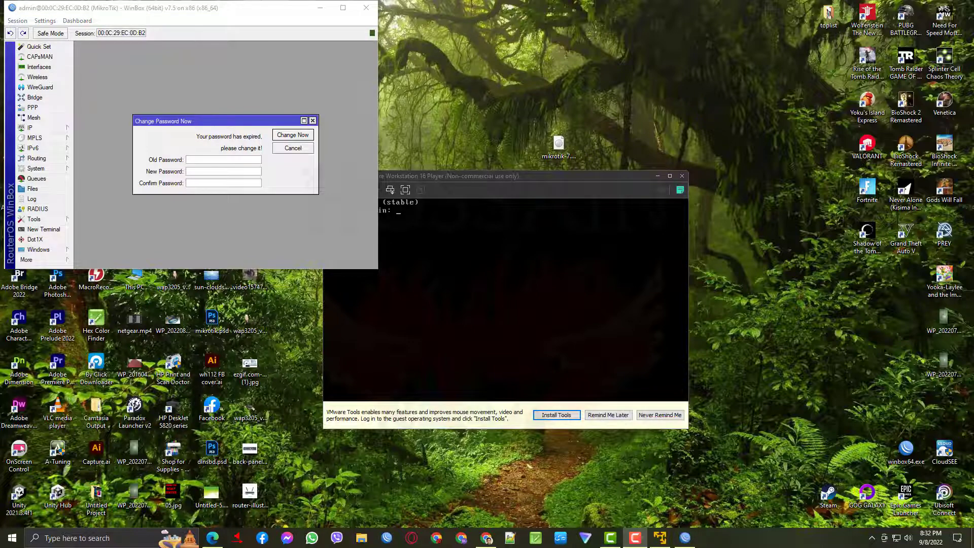
{"action": "left_click", "coordinate": [596, 415]}
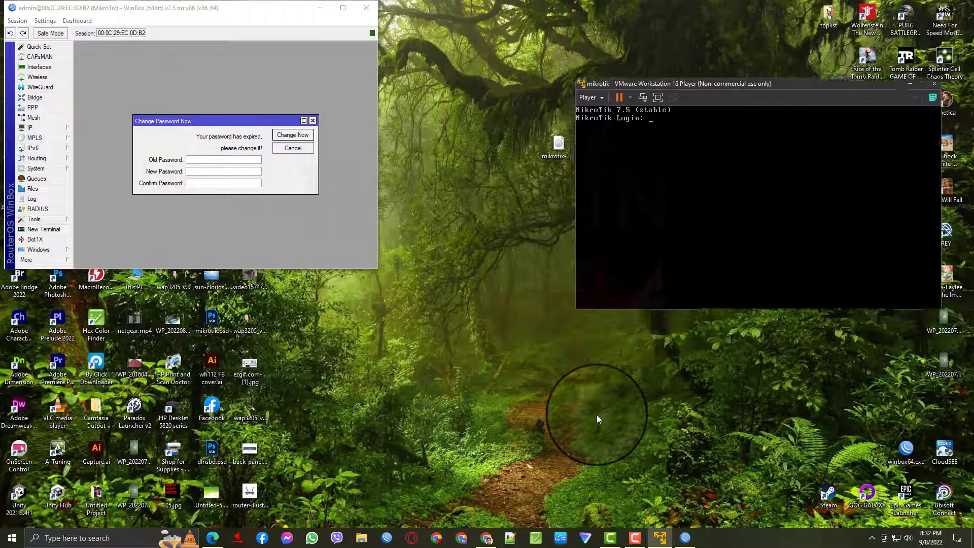
{"action": "key", "text": "alt+Tab"}
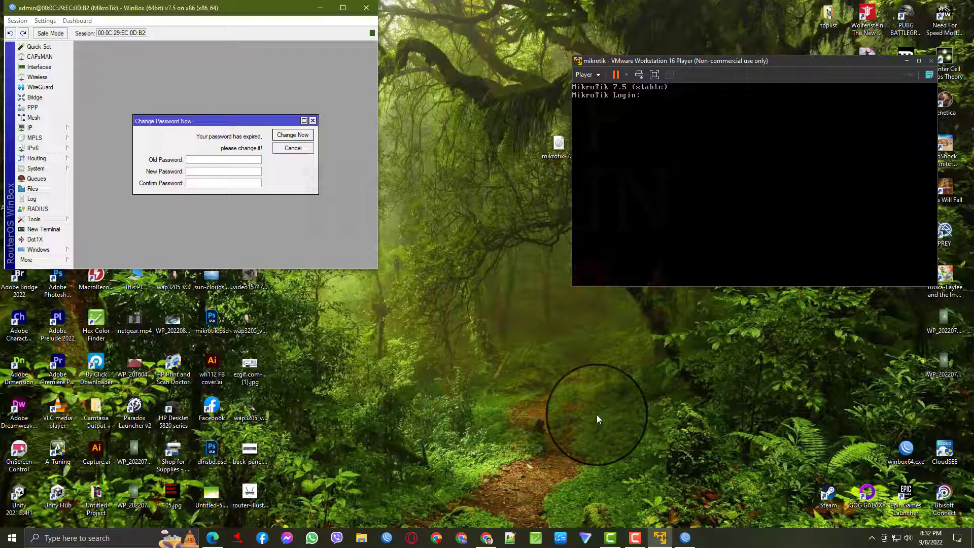
{"action": "key", "text": "Escape"}
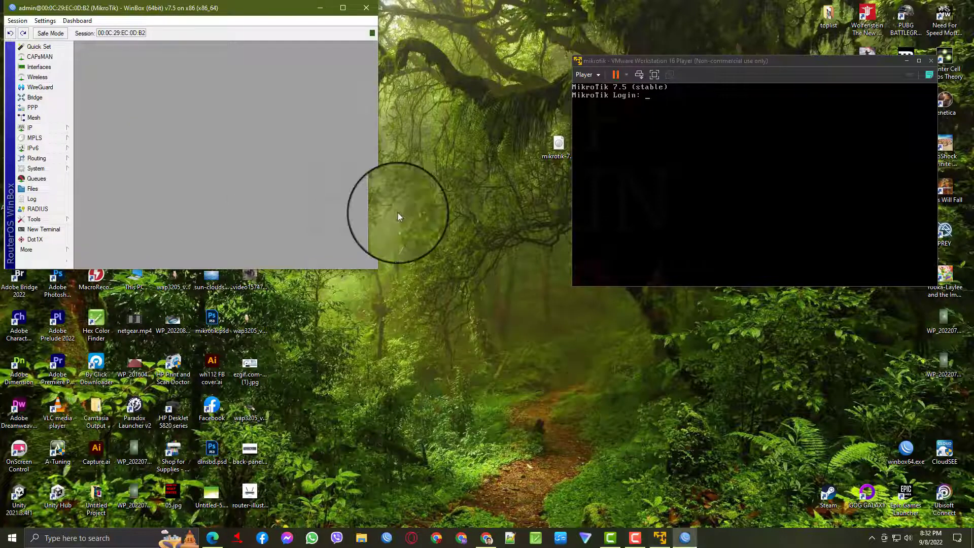
- Maximize the router session window and inspect the routeros package in the system package list
{"action": "double_click", "coordinate": [199, 7]}
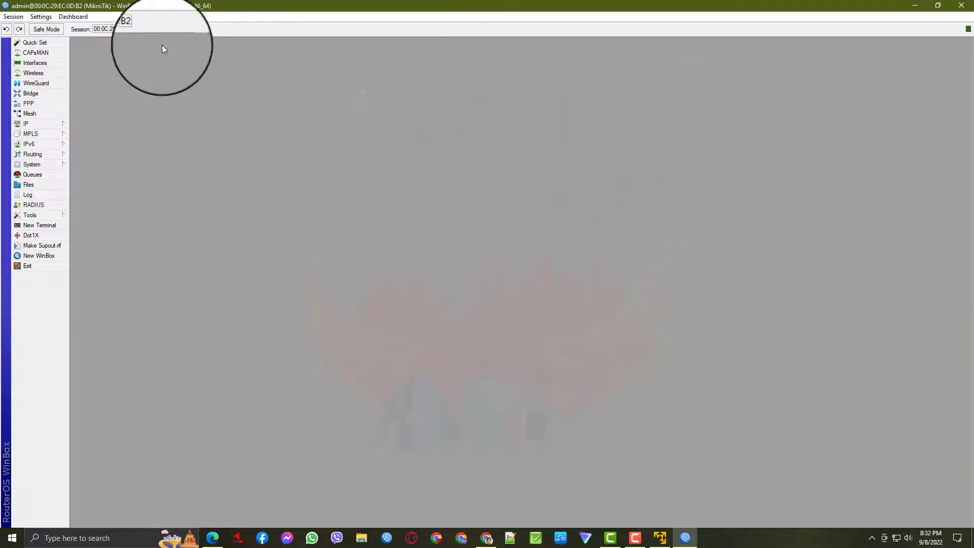
{"action": "left_click", "coordinate": [34, 166]}
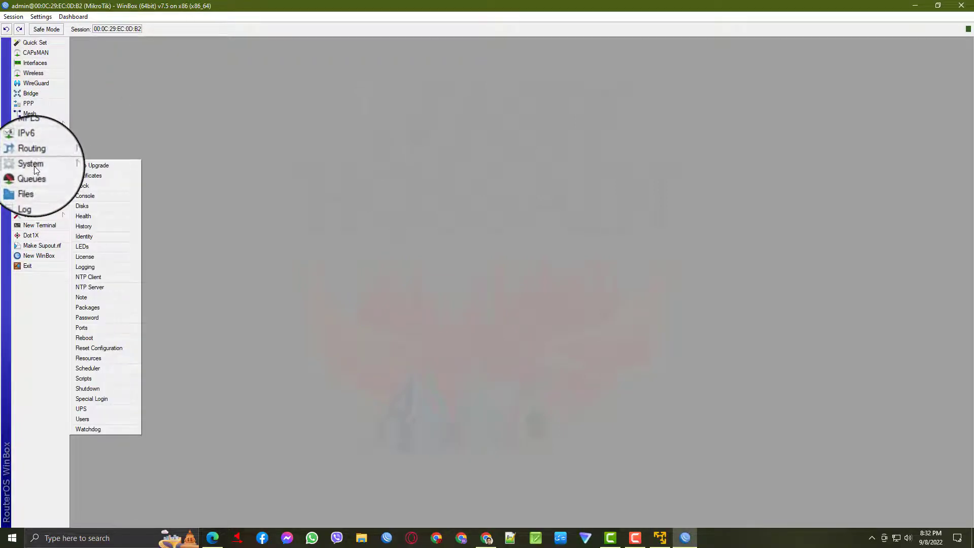
{"action": "left_click", "coordinate": [88, 307]}
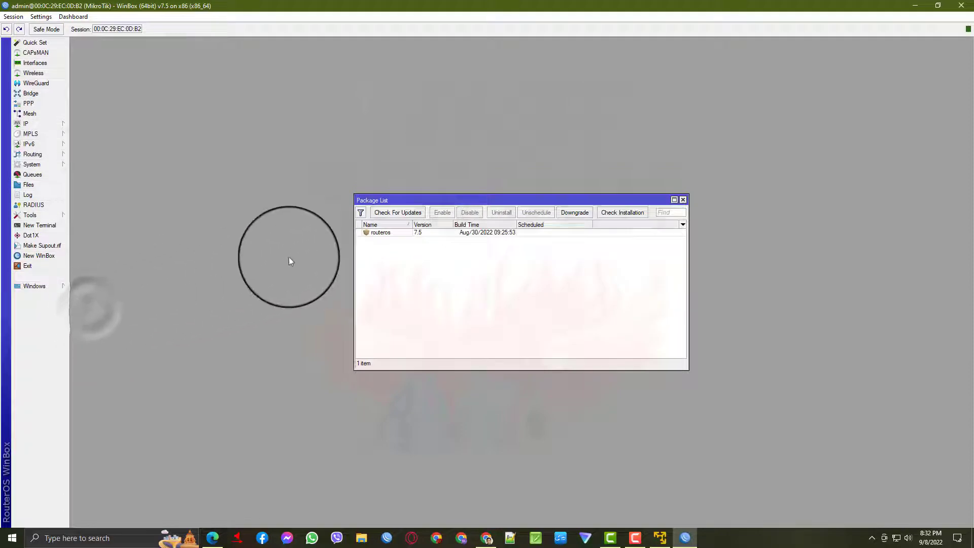
{"action": "left_click", "coordinate": [389, 232]}
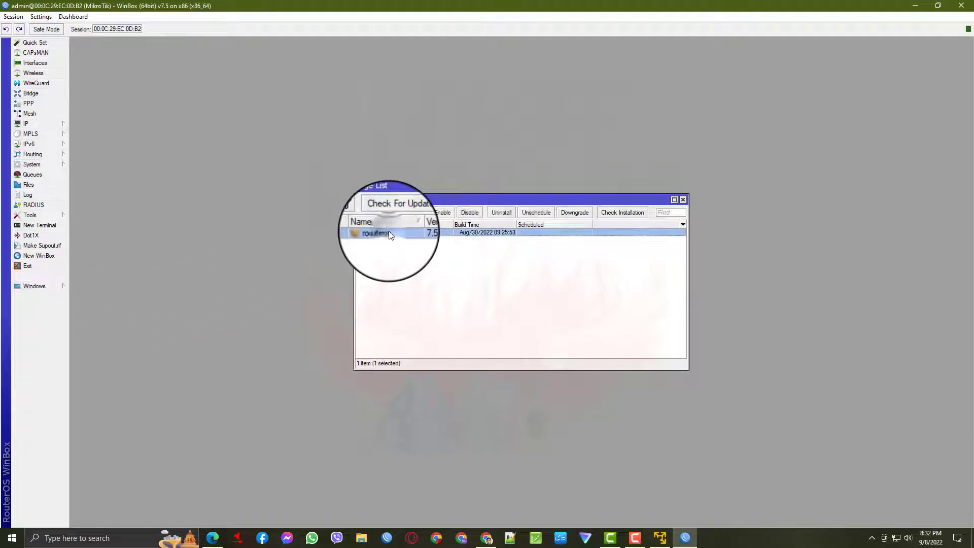
- Restore the session window to its smaller size and move the package list fully inside it
{"action": "double_click", "coordinate": [425, 4]}
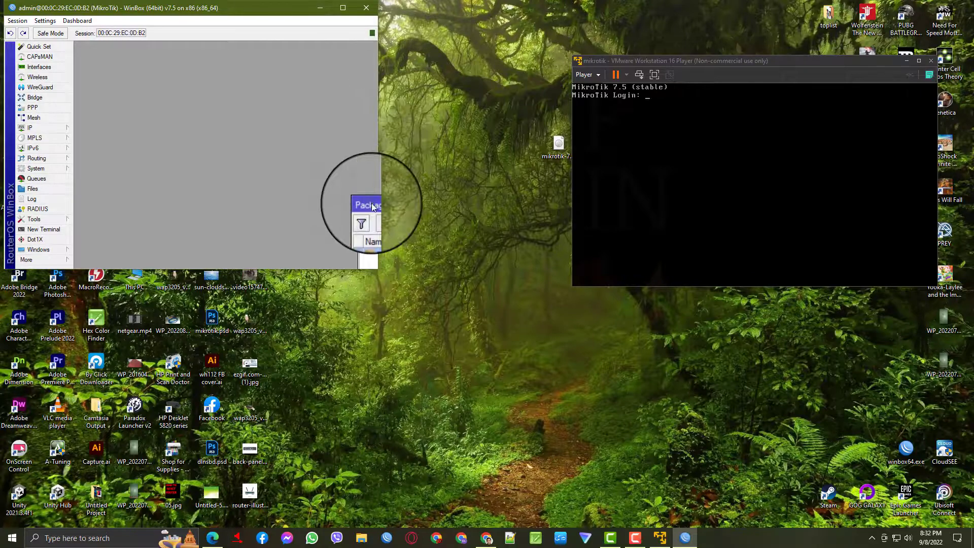
{"action": "left_click_drag", "start_coordinate": [372, 206], "coordinate": [99, 80]}
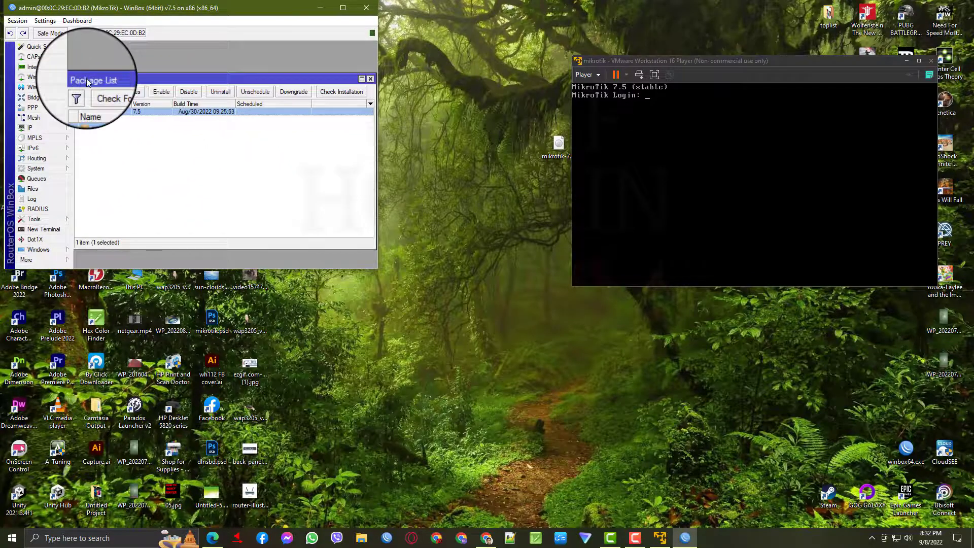
{"action": "left_click", "coordinate": [420, 228]}
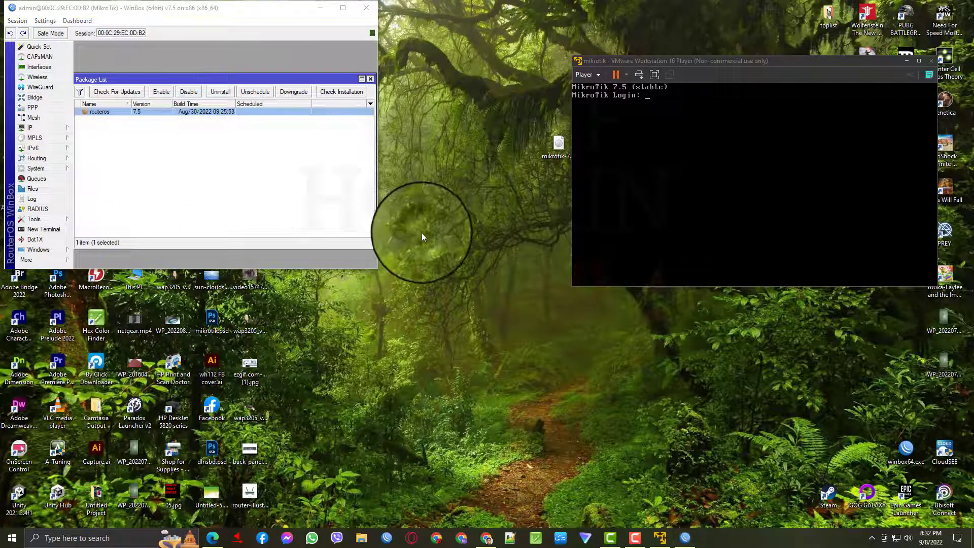
- Switch to Chrome and download the x86 extra packages of RouterOS 7.5 Stable from the MikroTik download page
{"action": "left_click", "coordinate": [485, 538]}
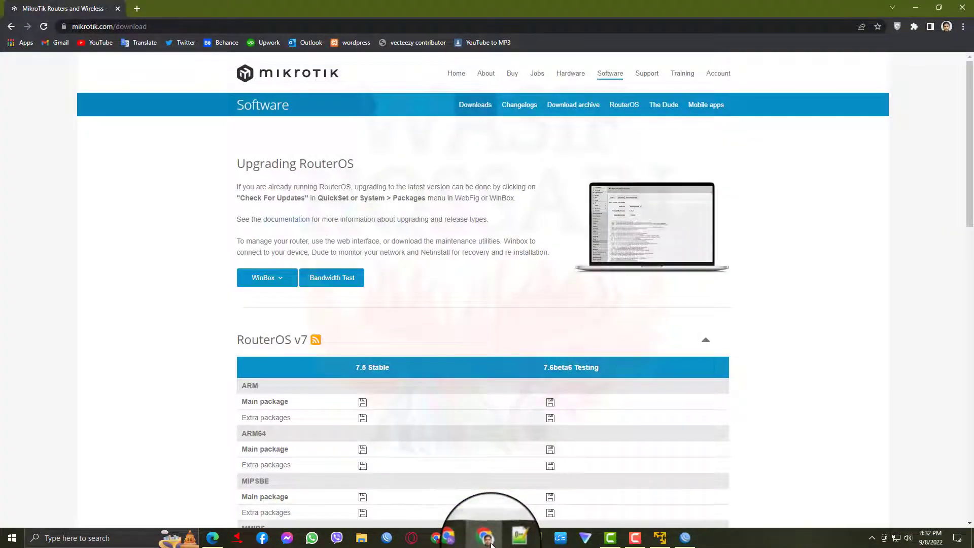
{"action": "left_click", "coordinate": [168, 28]}
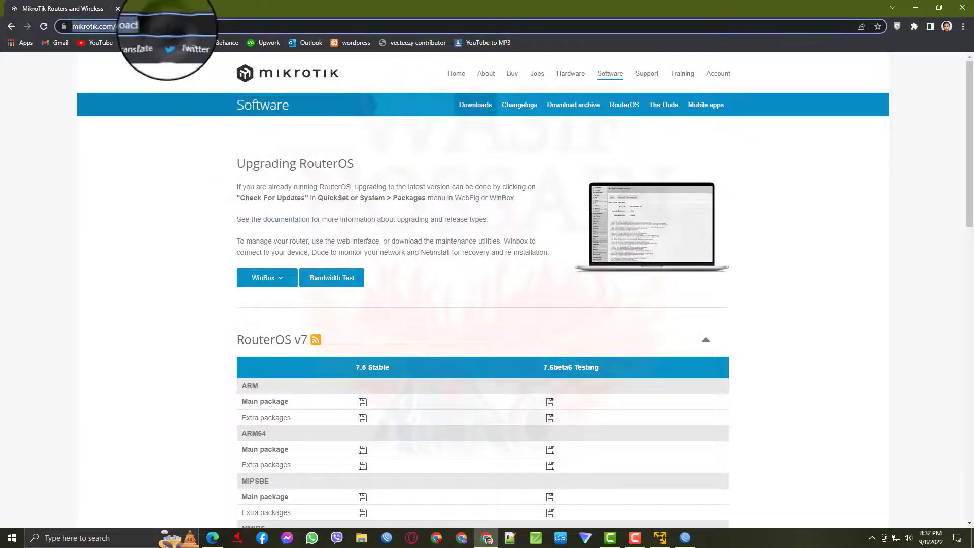
{"action": "left_click", "coordinate": [153, 193]}
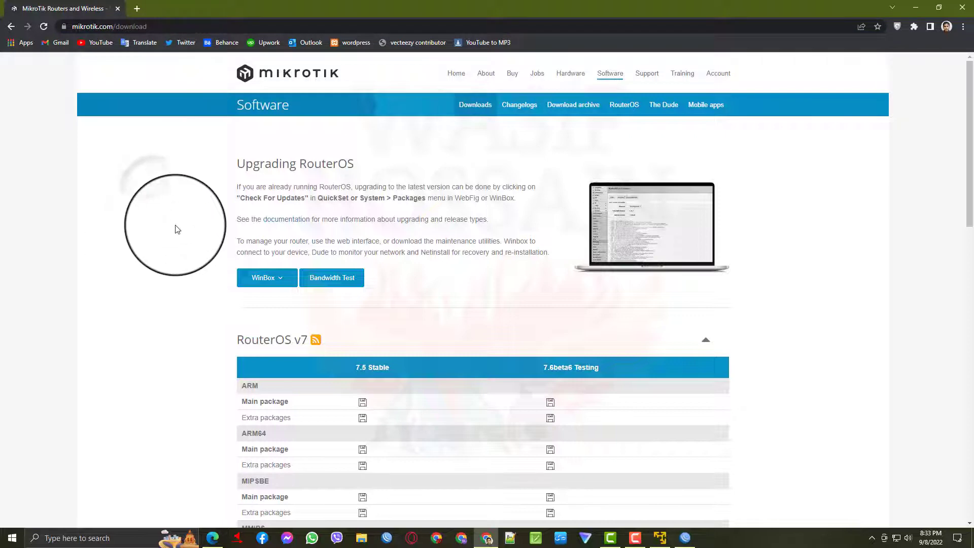
{"action": "scroll", "coordinate": [177, 229], "scroll_direction": "down", "scroll_amount": 6}
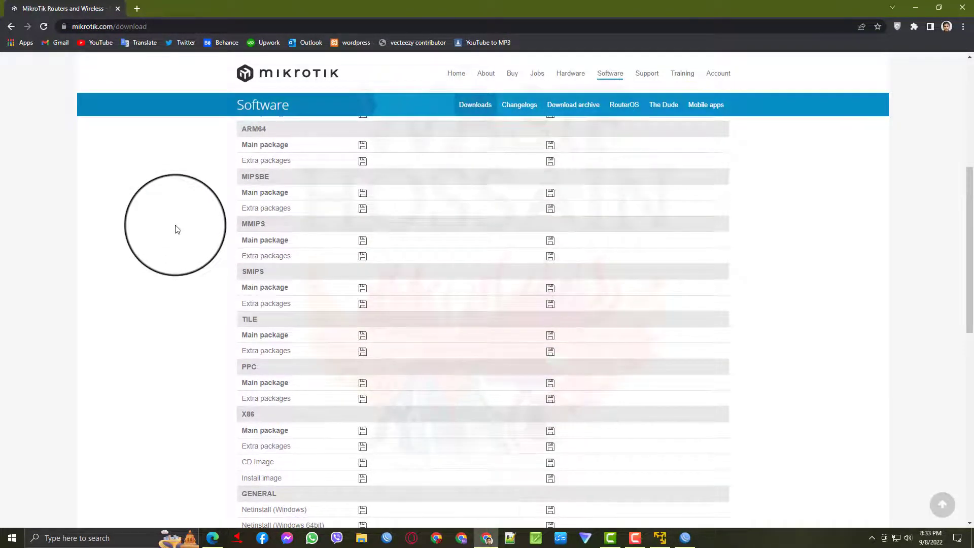
{"action": "scroll", "coordinate": [177, 230], "scroll_direction": "down", "scroll_amount": 1}
{"action": "scroll", "coordinate": [177, 229], "scroll_direction": "down", "scroll_amount": 1}
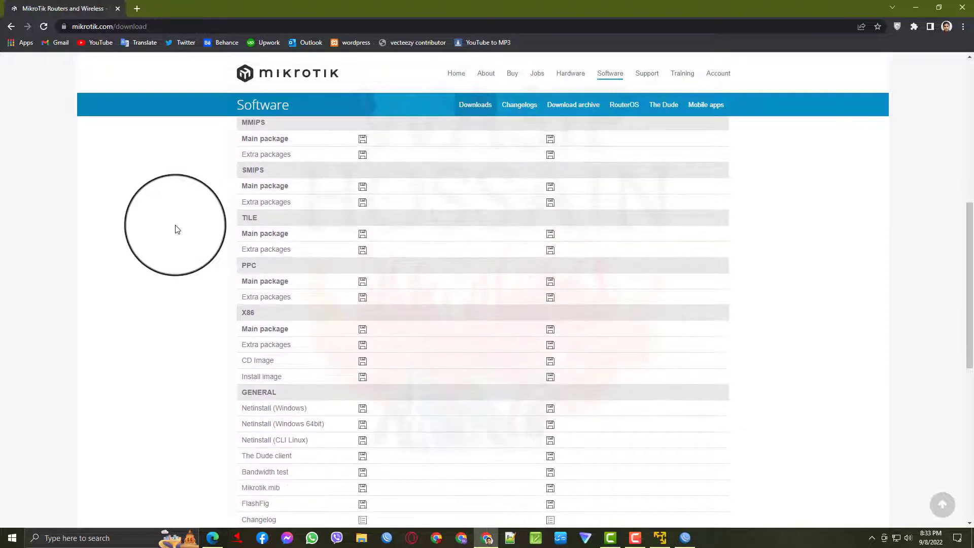
{"action": "scroll", "coordinate": [177, 229], "scroll_direction": "down", "scroll_amount": 1}
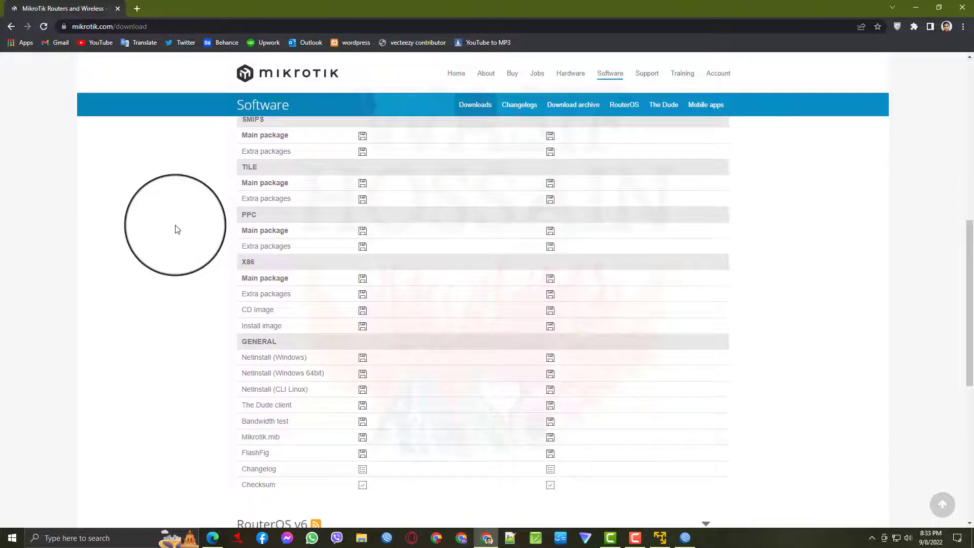
{"action": "left_click", "coordinate": [362, 312]}
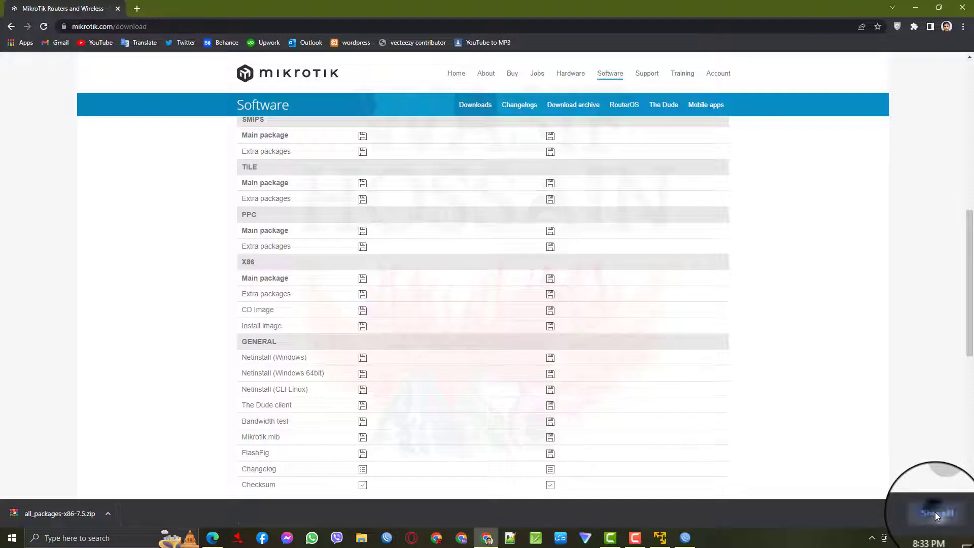
- Show all_packages-x86-7.5.zip in the Downloads folder and extract it to its own all_packages-x86-7.5 folder
{"action": "left_click", "coordinate": [936, 512]}
{"action": "left_click", "coordinate": [389, 163]}
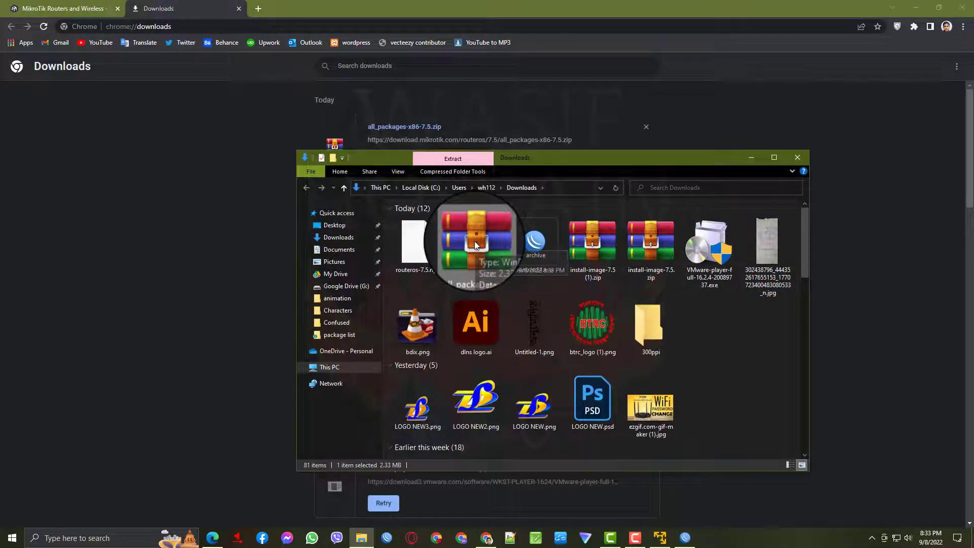
{"action": "right_click", "coordinate": [476, 246]}
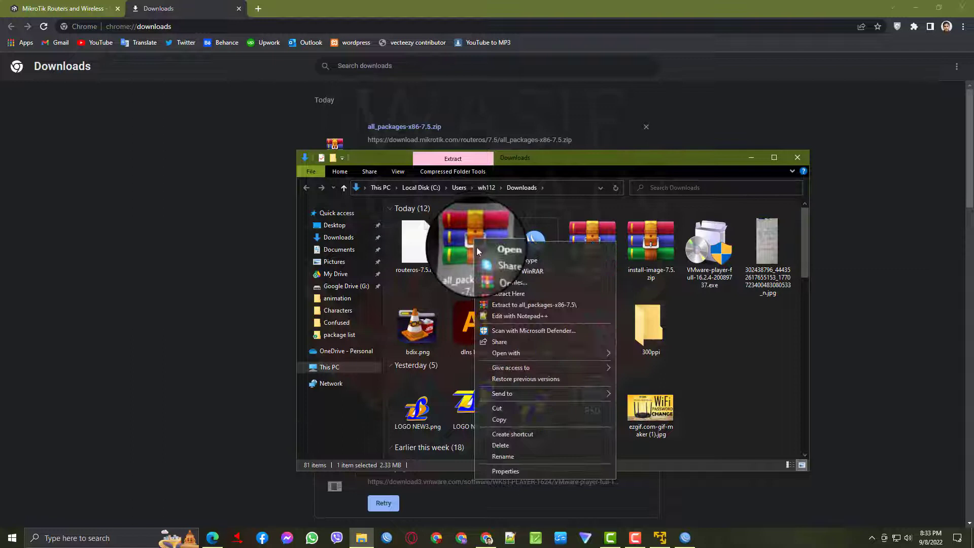
{"action": "left_click", "coordinate": [497, 303]}
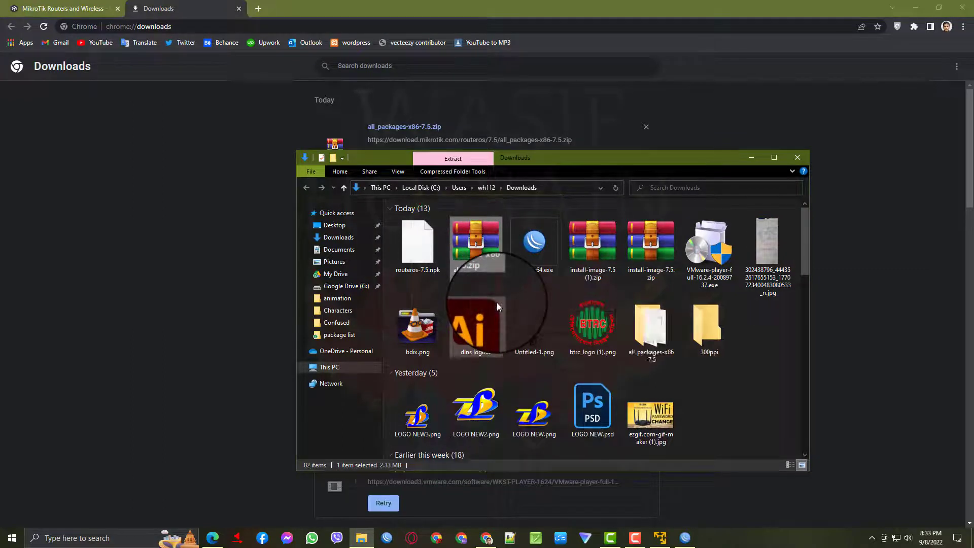
- Upload all .npk files from the extracted all_packages-x86-7.5 folder, plus routeros-7.5.npk from Downloads, to the router's file list in WinBox
{"action": "double_click", "coordinate": [649, 335]}
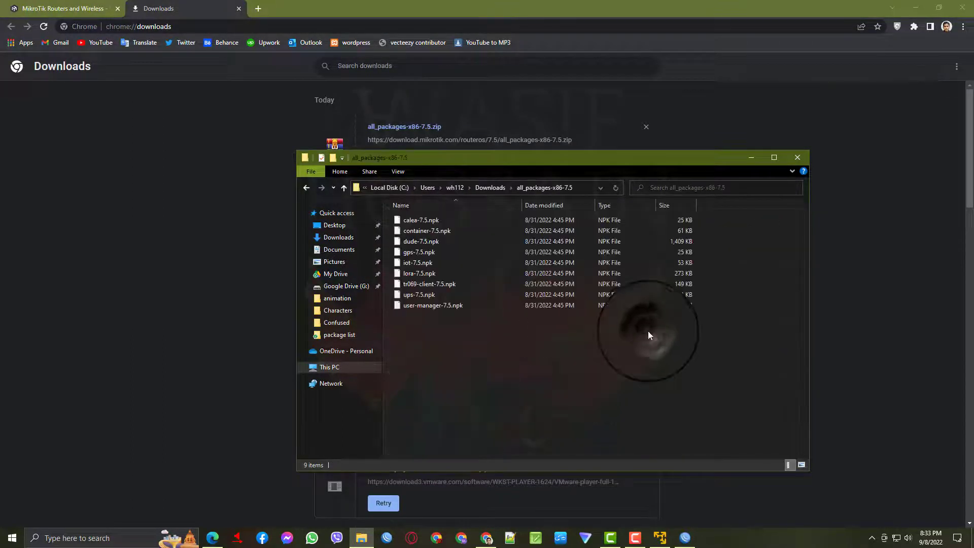
{"action": "left_click_drag", "start_coordinate": [503, 346], "coordinate": [417, 222]}
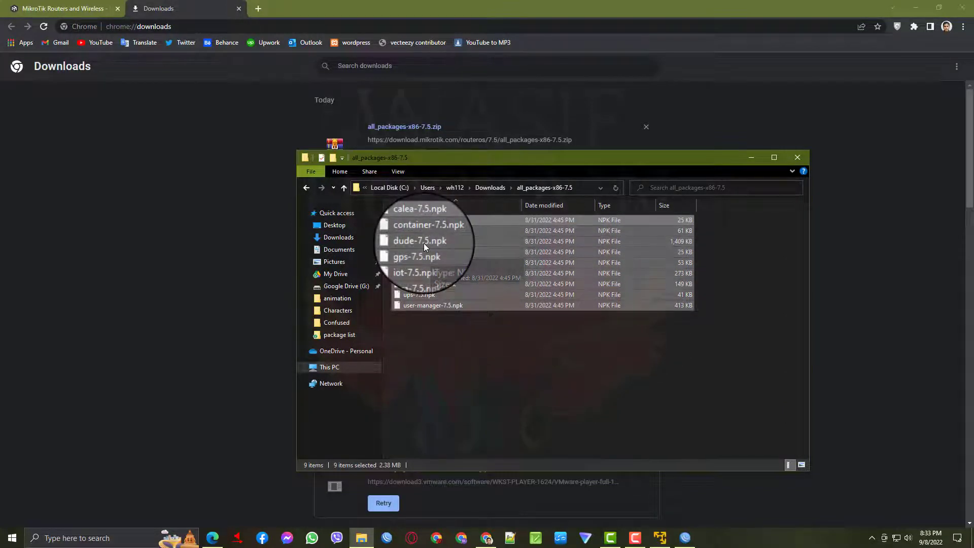
{"action": "left_click_drag", "start_coordinate": [431, 250], "coordinate": [175, 173]}
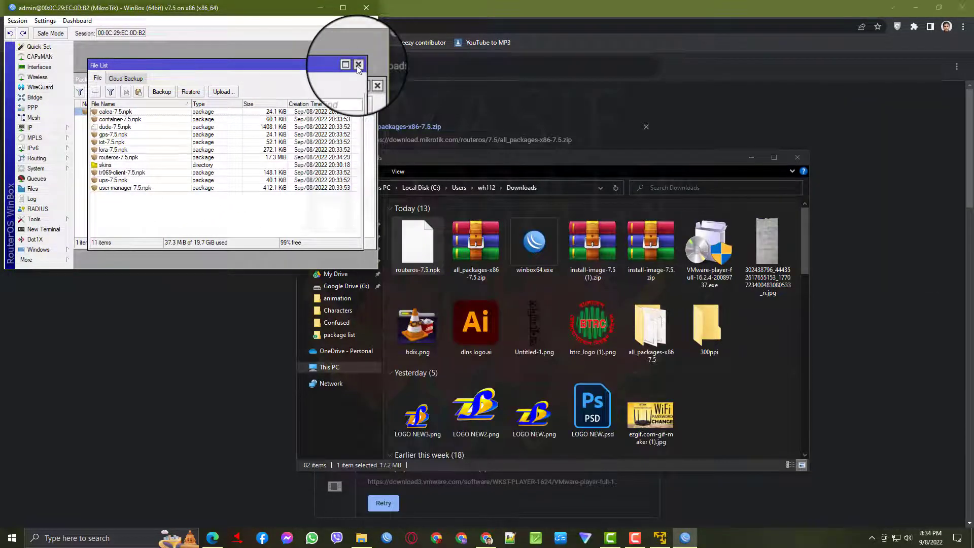
- Close the file list and package list, then reboot the router and confirm the restart
{"action": "left_click", "coordinate": [359, 65]}
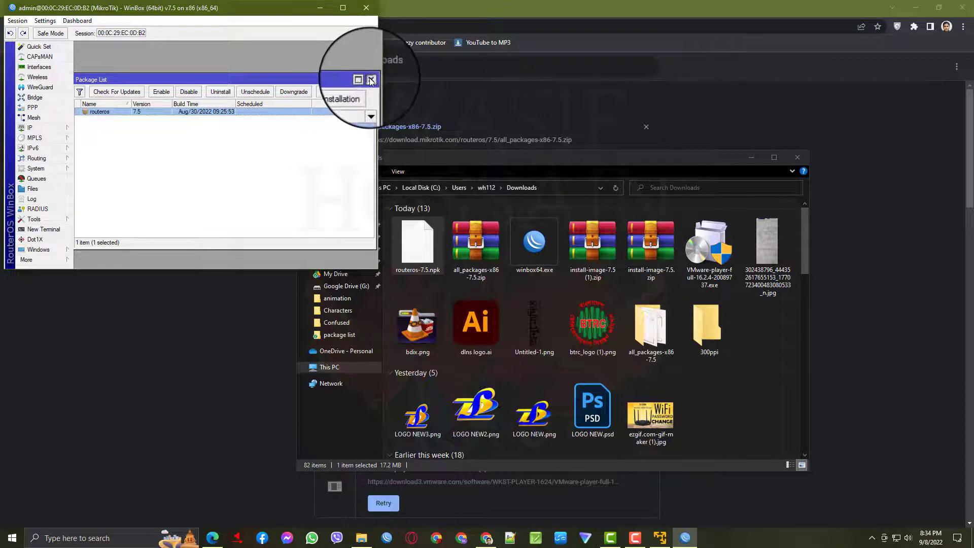
{"action": "left_click", "coordinate": [370, 79]}
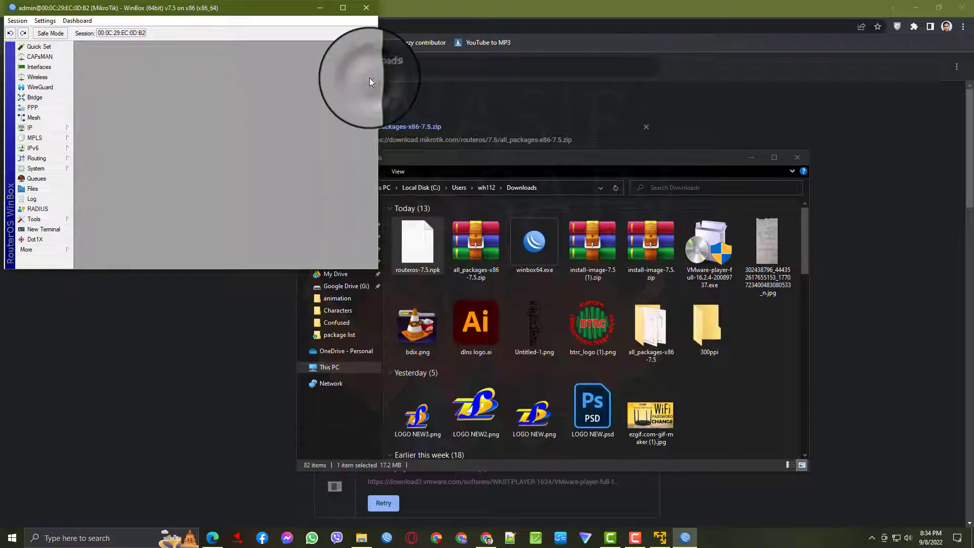
{"action": "left_click", "coordinate": [35, 173]}
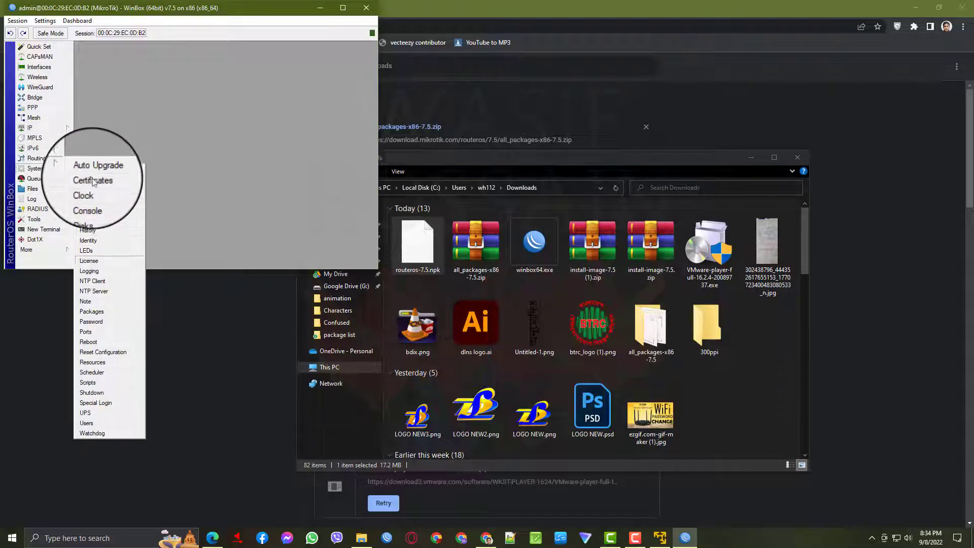
{"action": "left_click", "coordinate": [96, 341]}
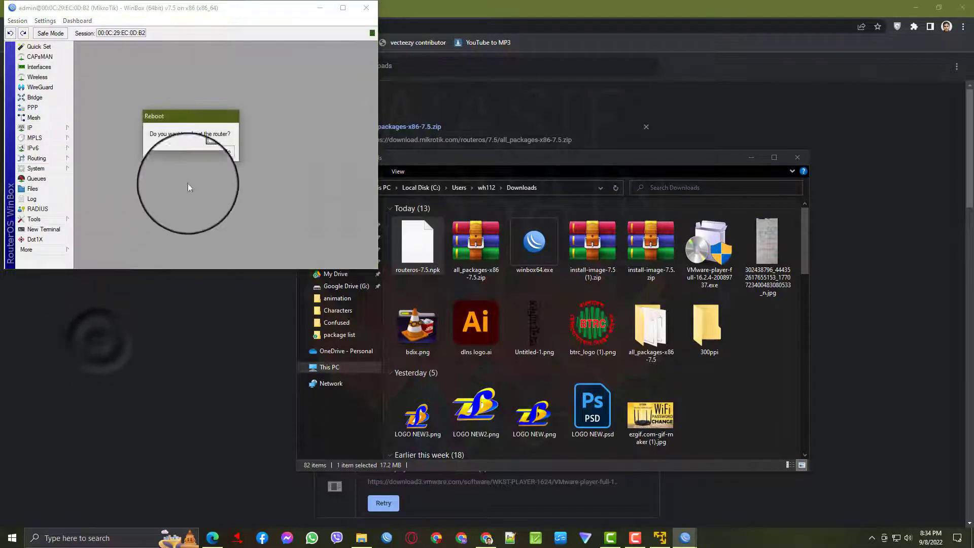
{"action": "left_click", "coordinate": [208, 151]}
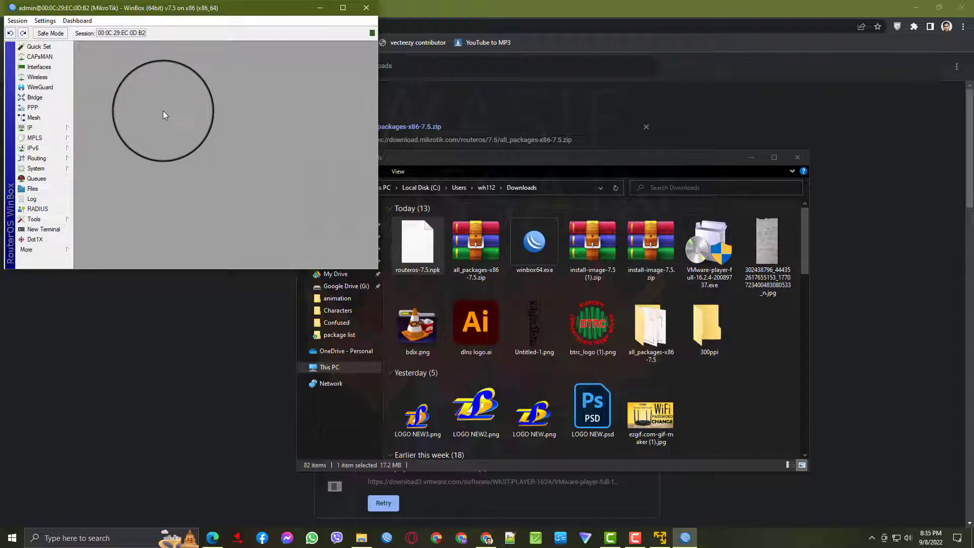
- Bring the mikrotik virtual machine window forward, and dismiss the reconnected session's missing-key notice and password-change dialog
{"action": "left_click", "coordinate": [659, 537]}
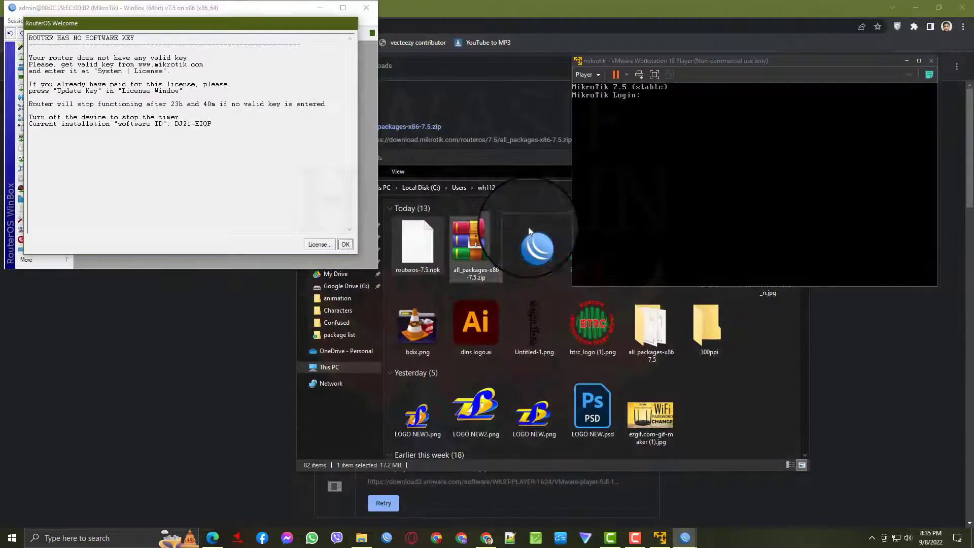
{"action": "left_click", "coordinate": [346, 246]}
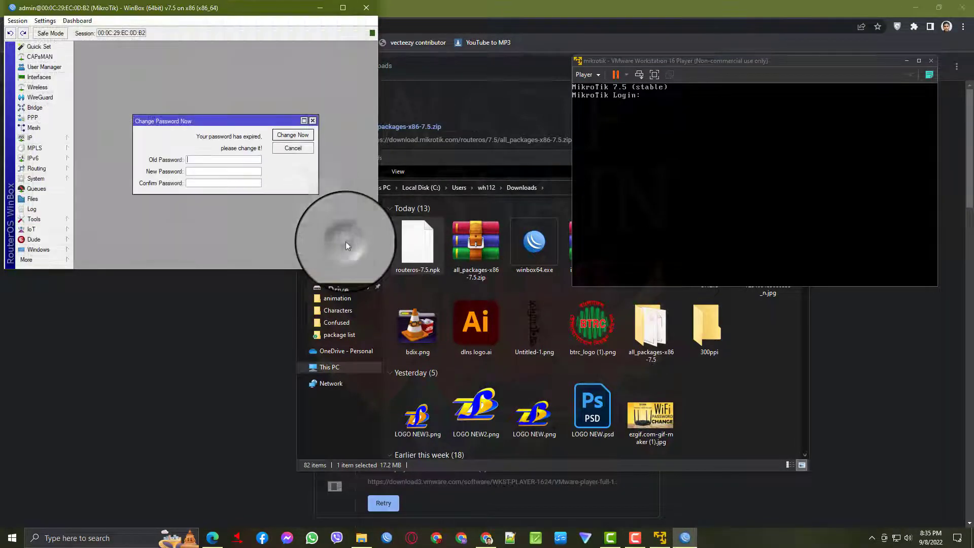
{"action": "left_click", "coordinate": [288, 146]}
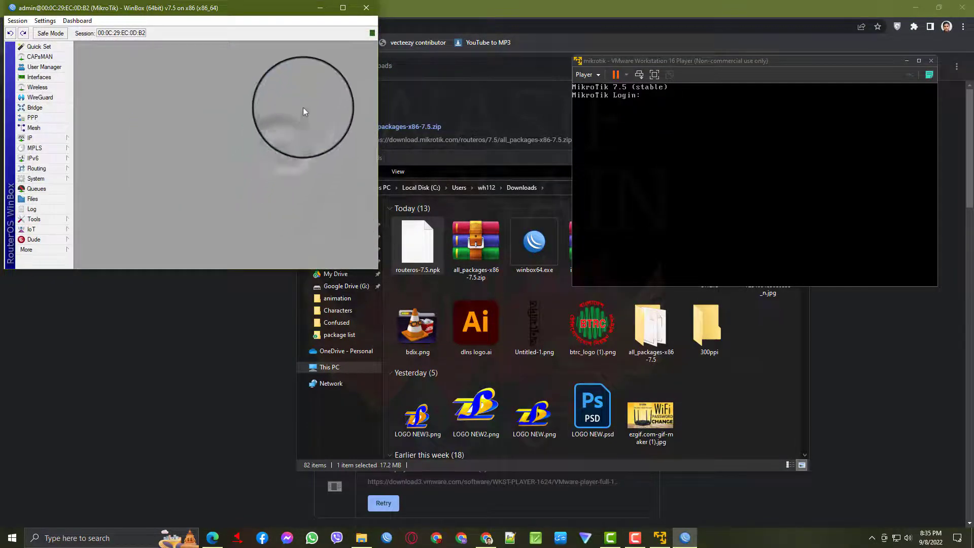
- Maximize the session window, check the installed extra packages in the system package list, and close the list
{"action": "left_click", "coordinate": [344, 7]}
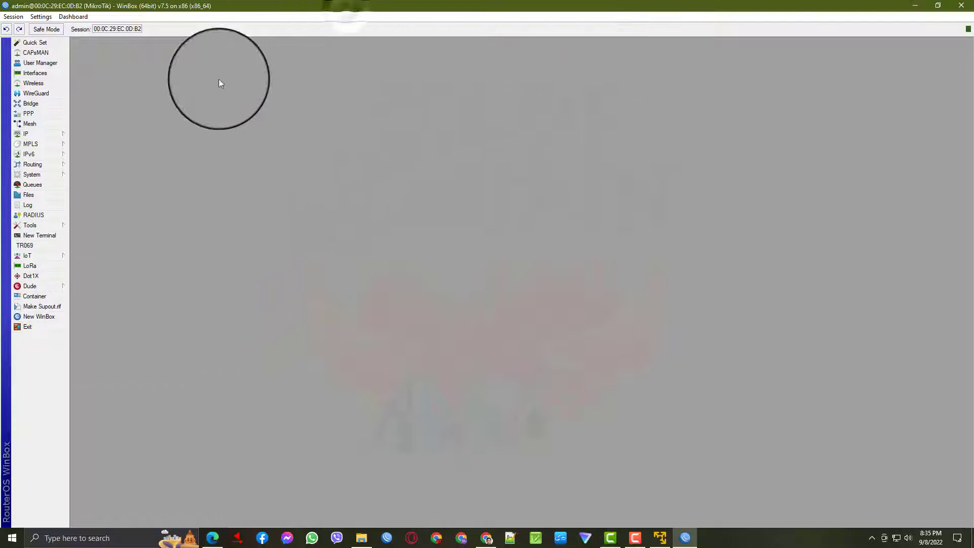
{"action": "left_click", "coordinate": [35, 174]}
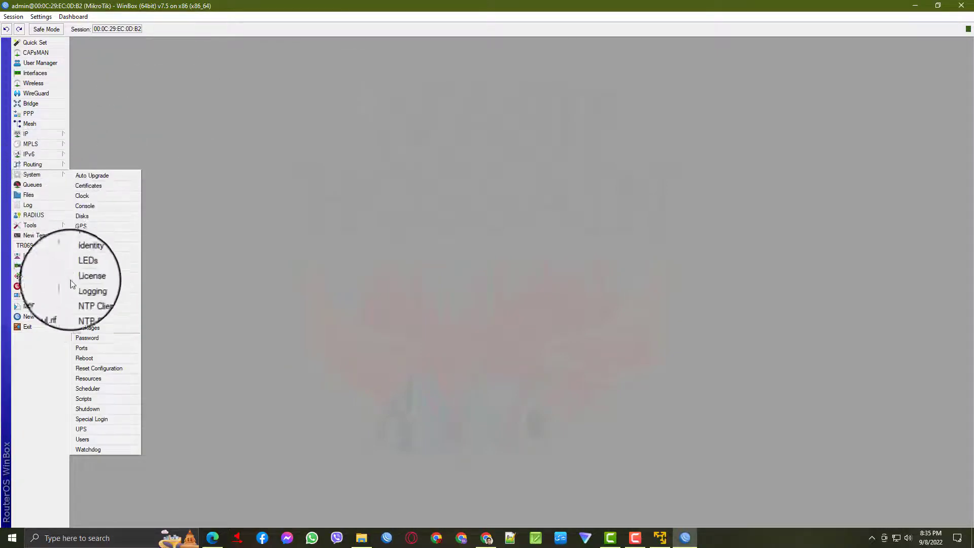
{"action": "left_click", "coordinate": [83, 327]}
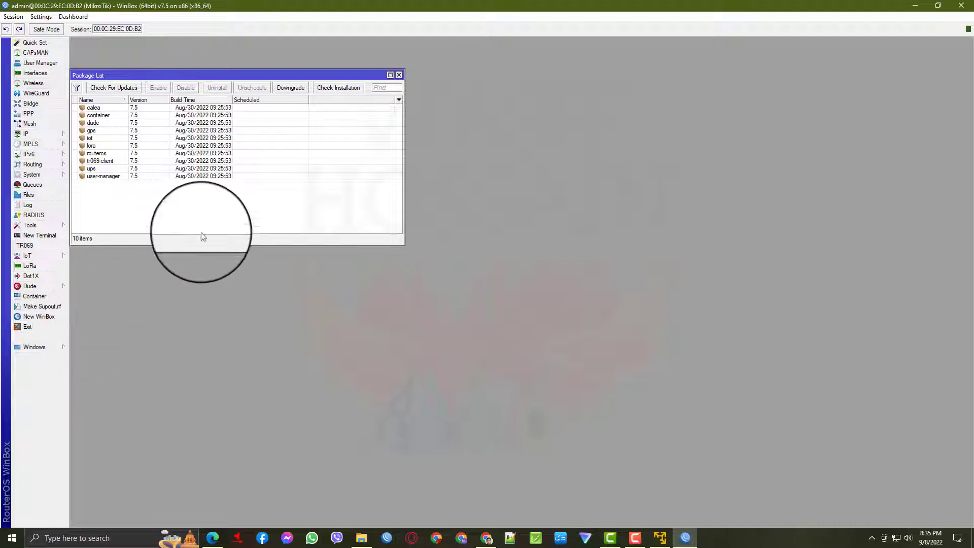
{"action": "left_click", "coordinate": [399, 74]}
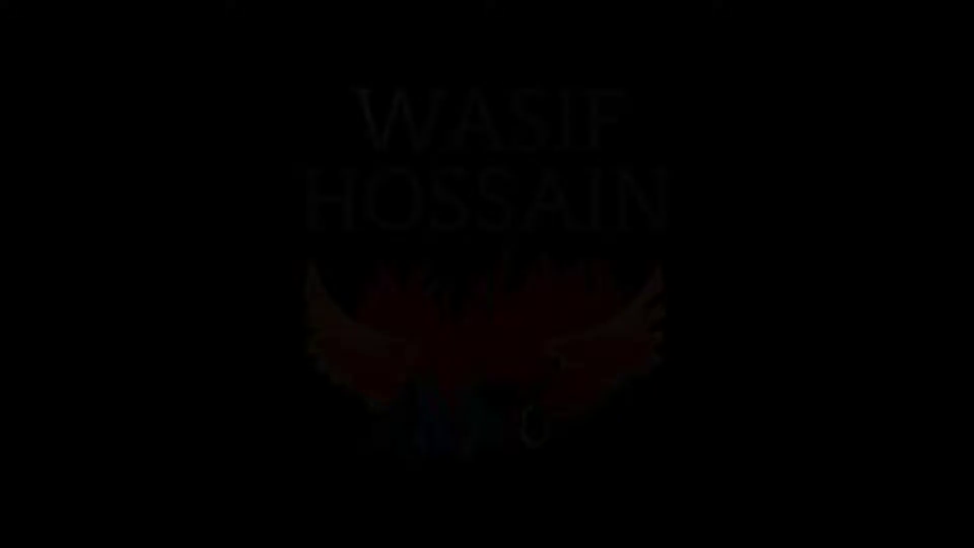